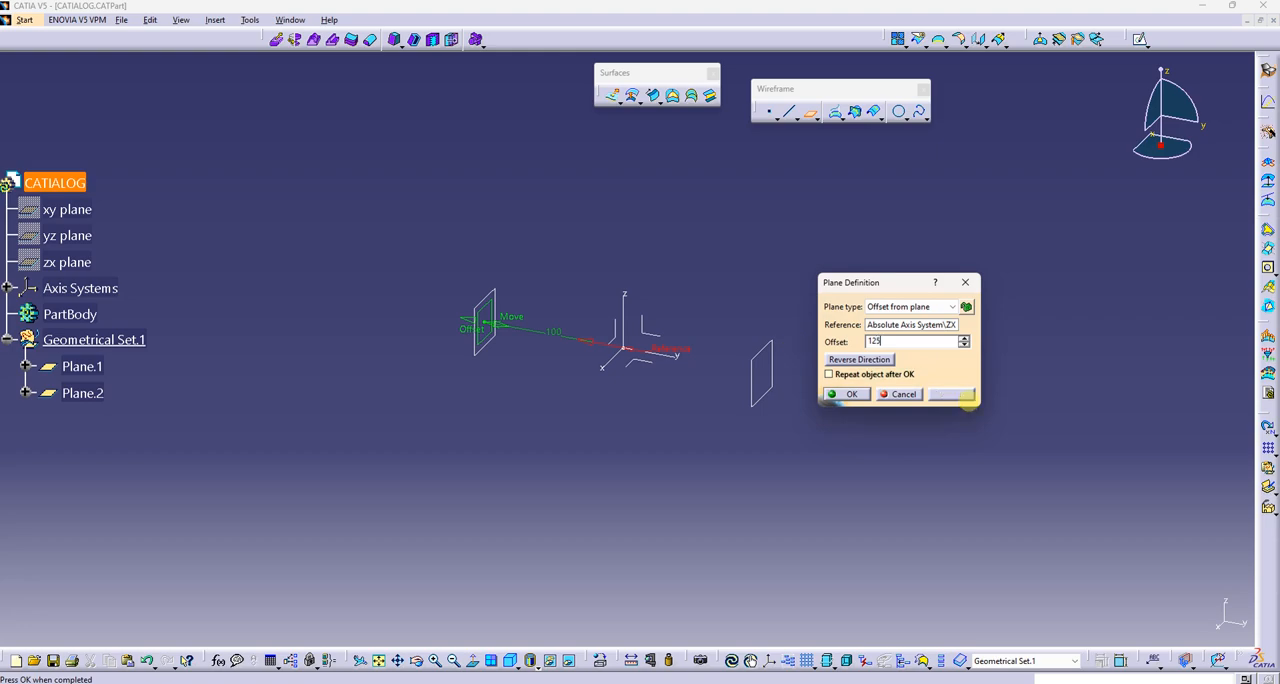
Finish the plane offset 125 mm from the ZX plane and add another plane offset below the XY plane
click(962, 395)
click(846, 394)
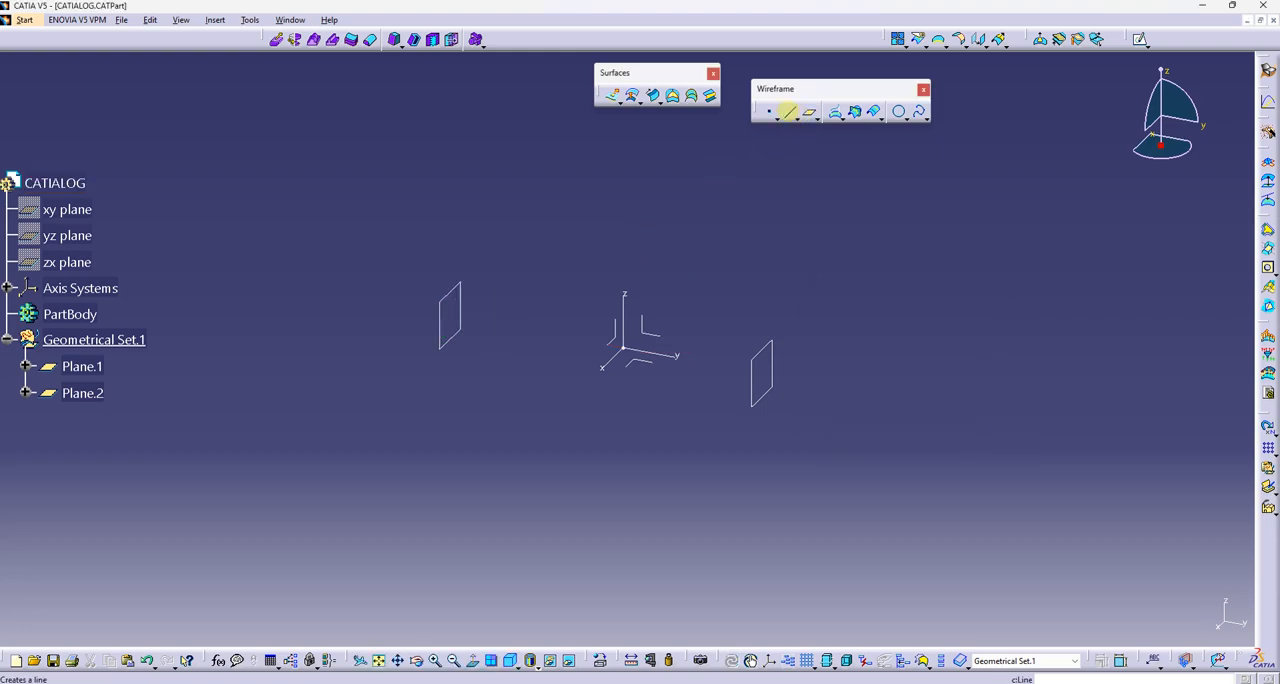
click(809, 111)
click(637, 360)
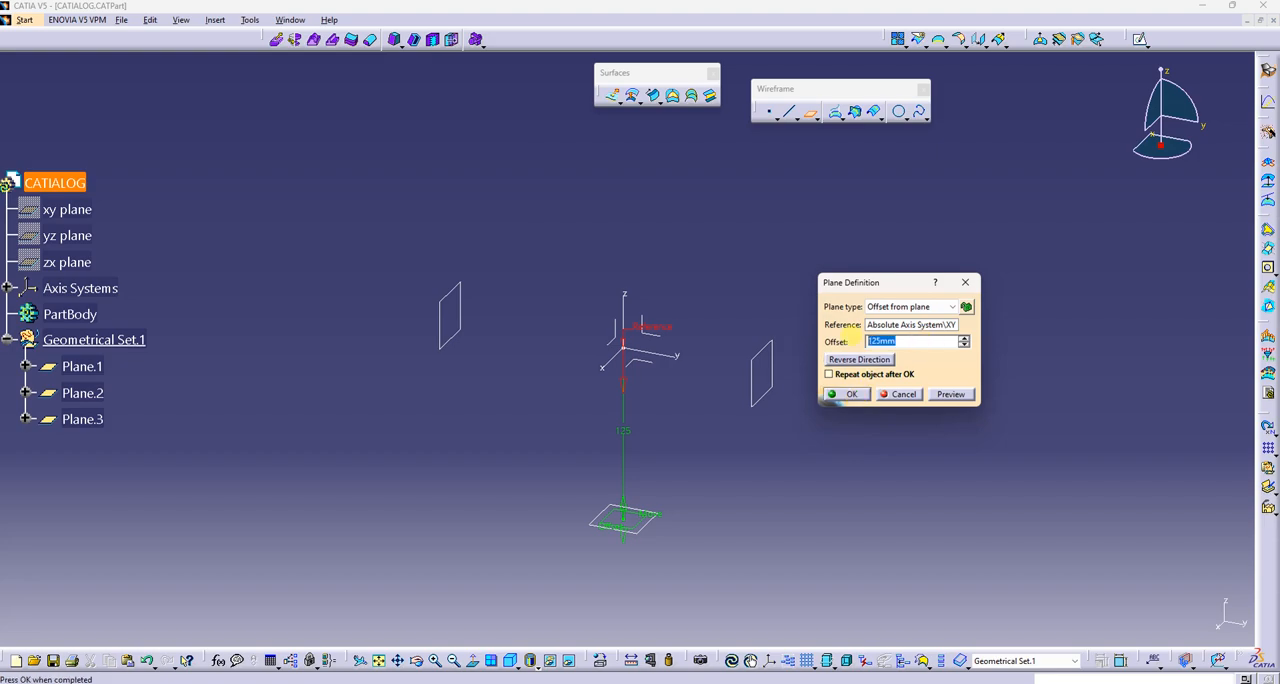
key(Return)
Open a sketch on Plane.1 and draw a centered rectangle about 281 by 267 mm at the sketch origin
middle_drag(563, 386, 761, 388)
click(761, 291)
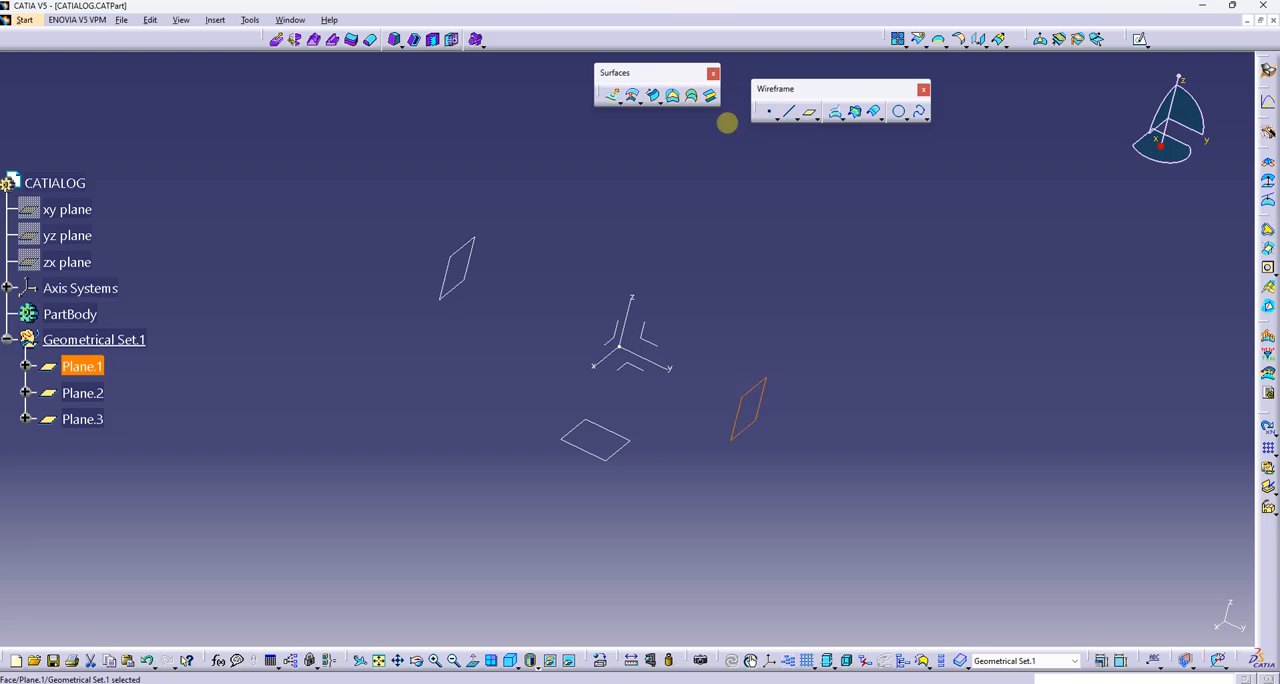
click(1141, 39)
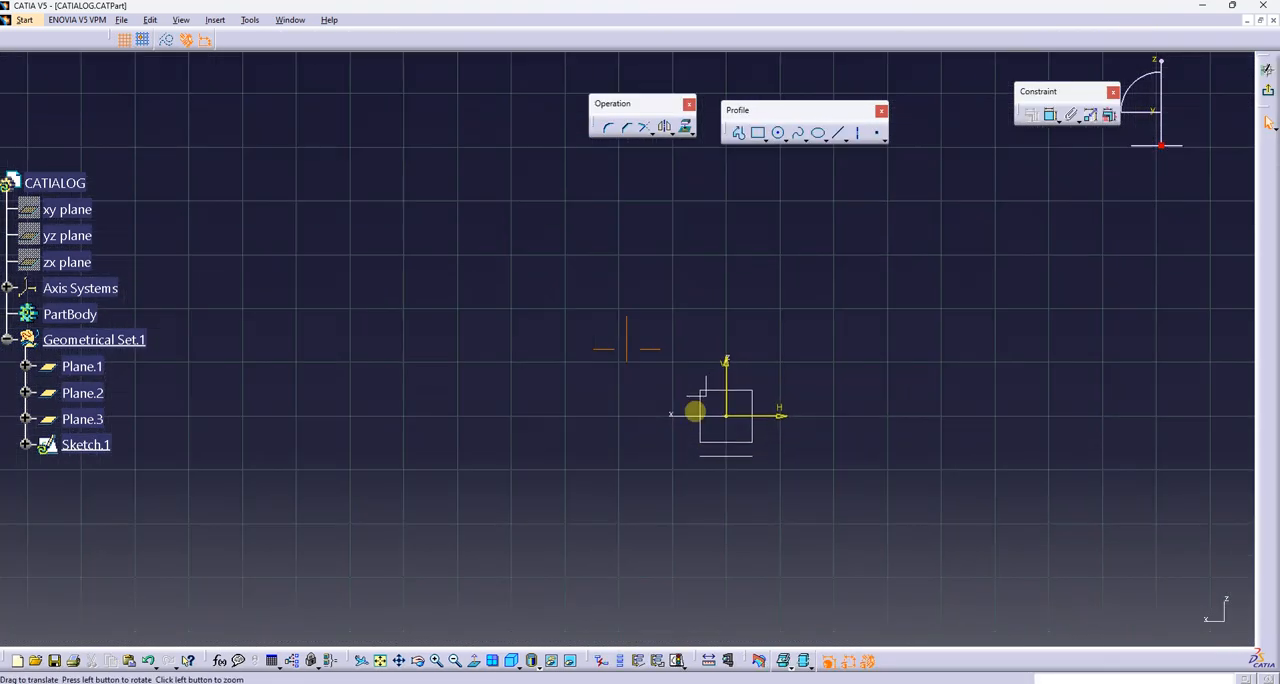
click(768, 139)
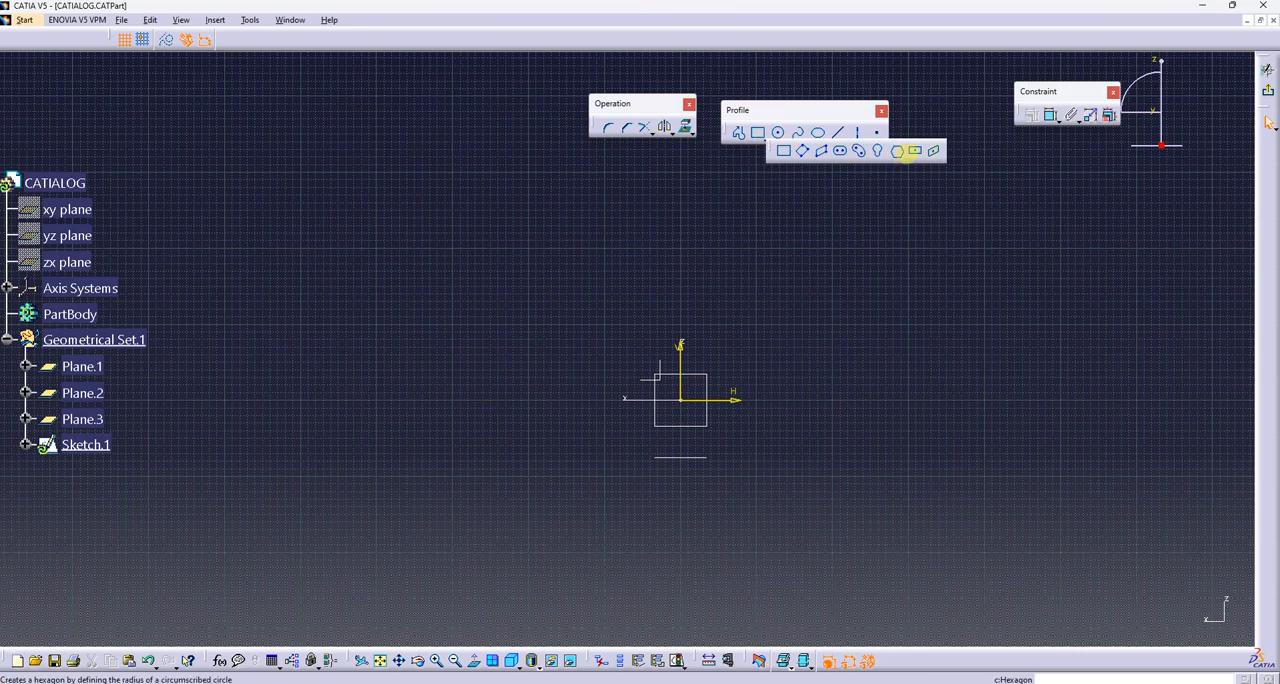
click(680, 400)
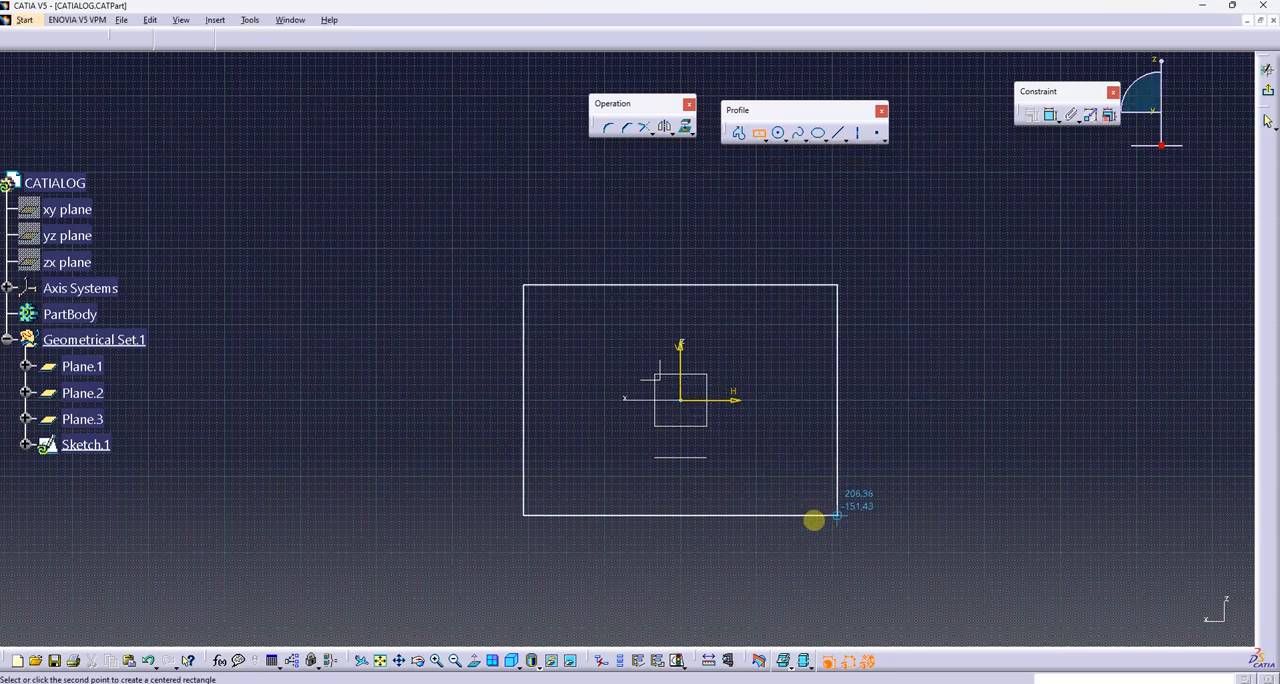
click(787, 500)
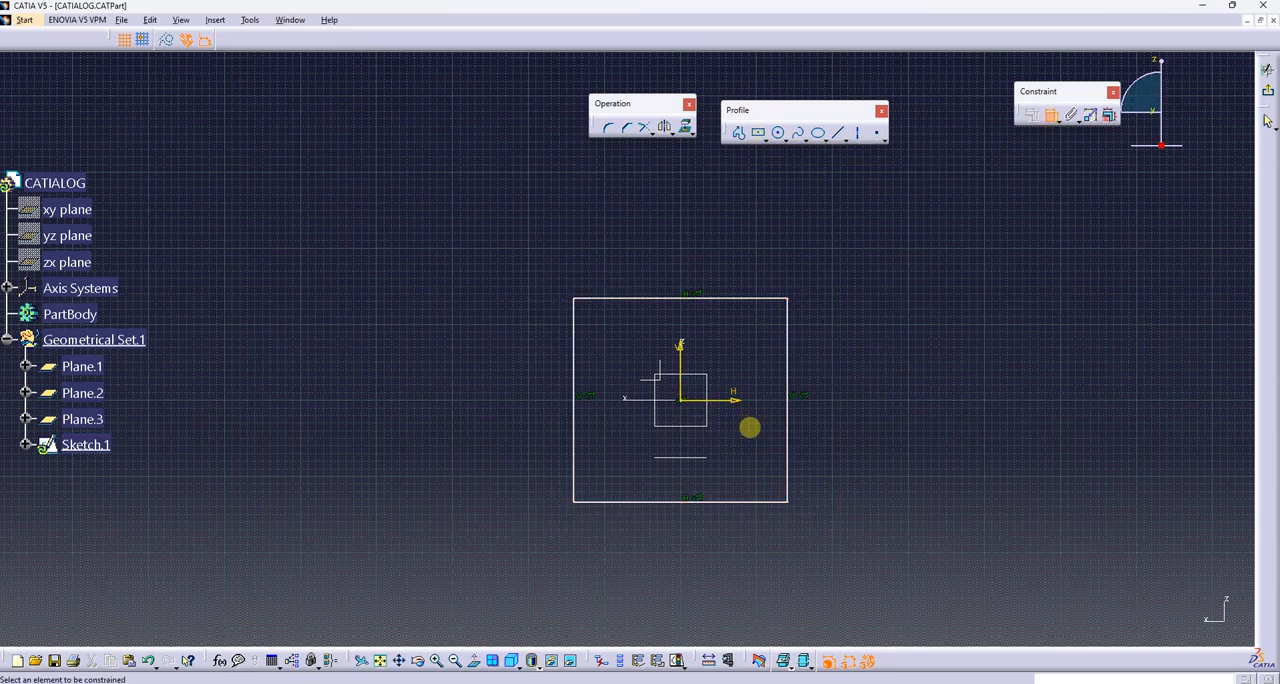
Dimension the rectangle's horizontal side and set its width to 350 mm
click(727, 509)
click(686, 569)
double_click(686, 573)
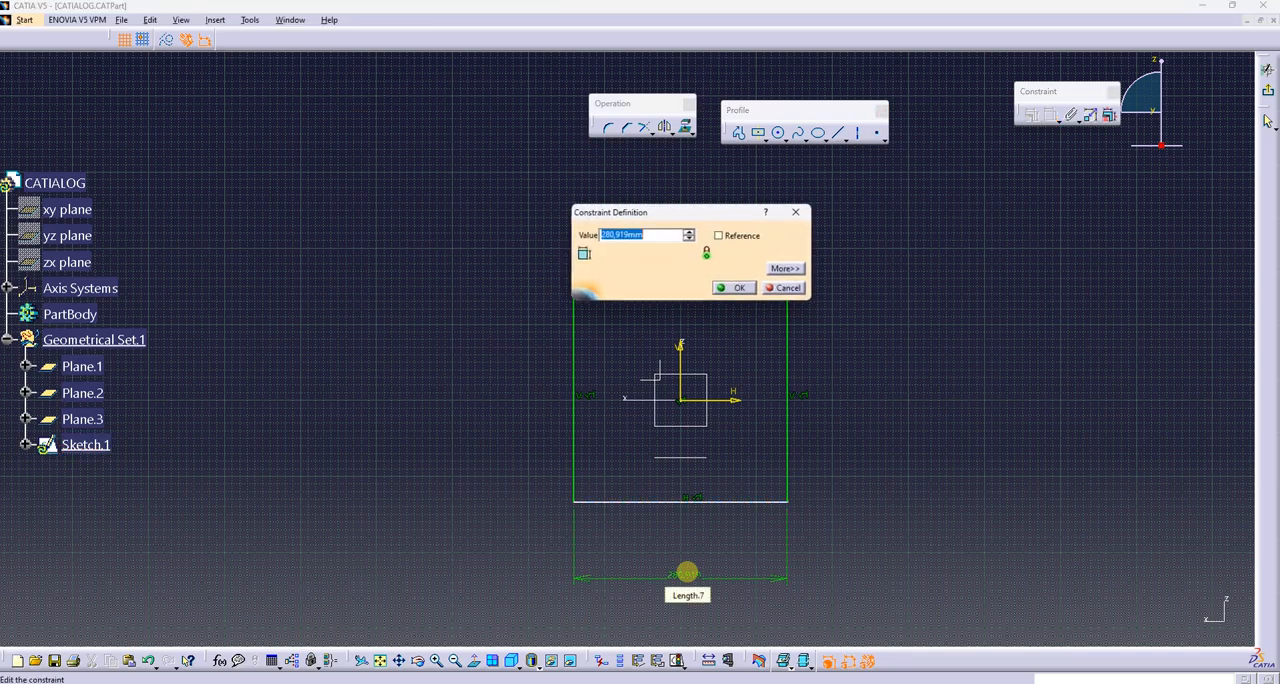
key(Return)
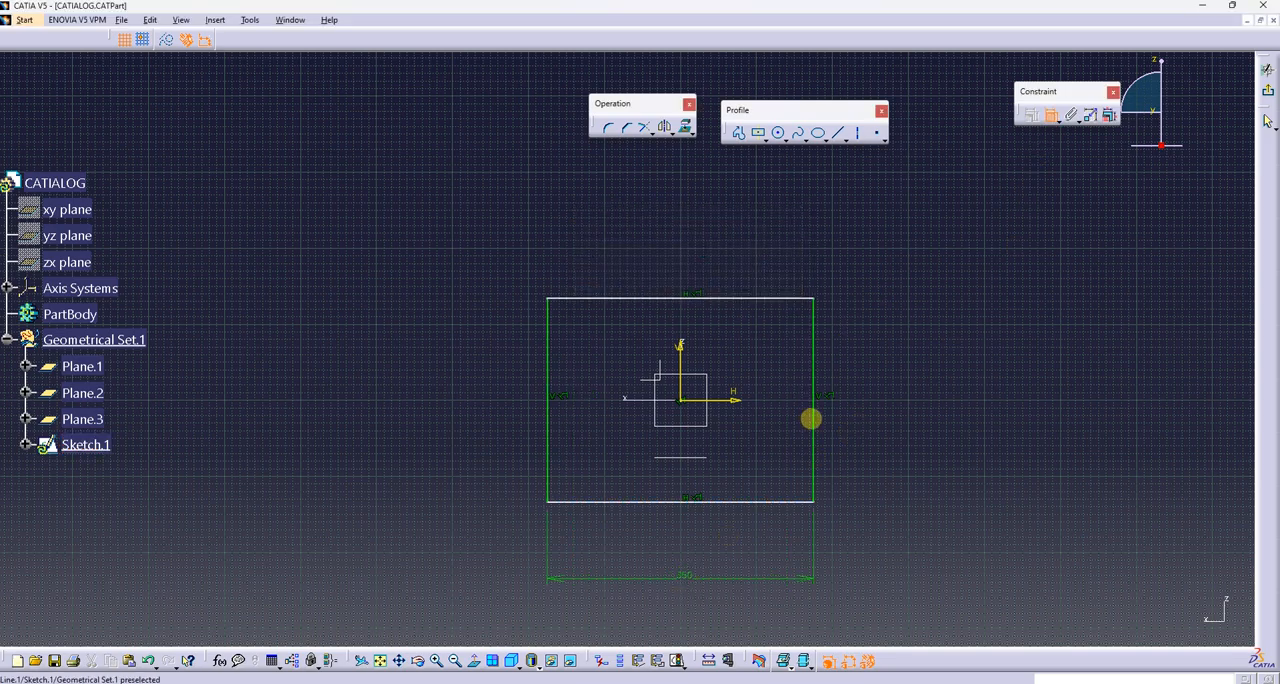
Dimension the rectangle's vertical side, set its height to 200 mm and exit the sketch
click(810, 418)
click(868, 418)
double_click(868, 418)
text(150mm)
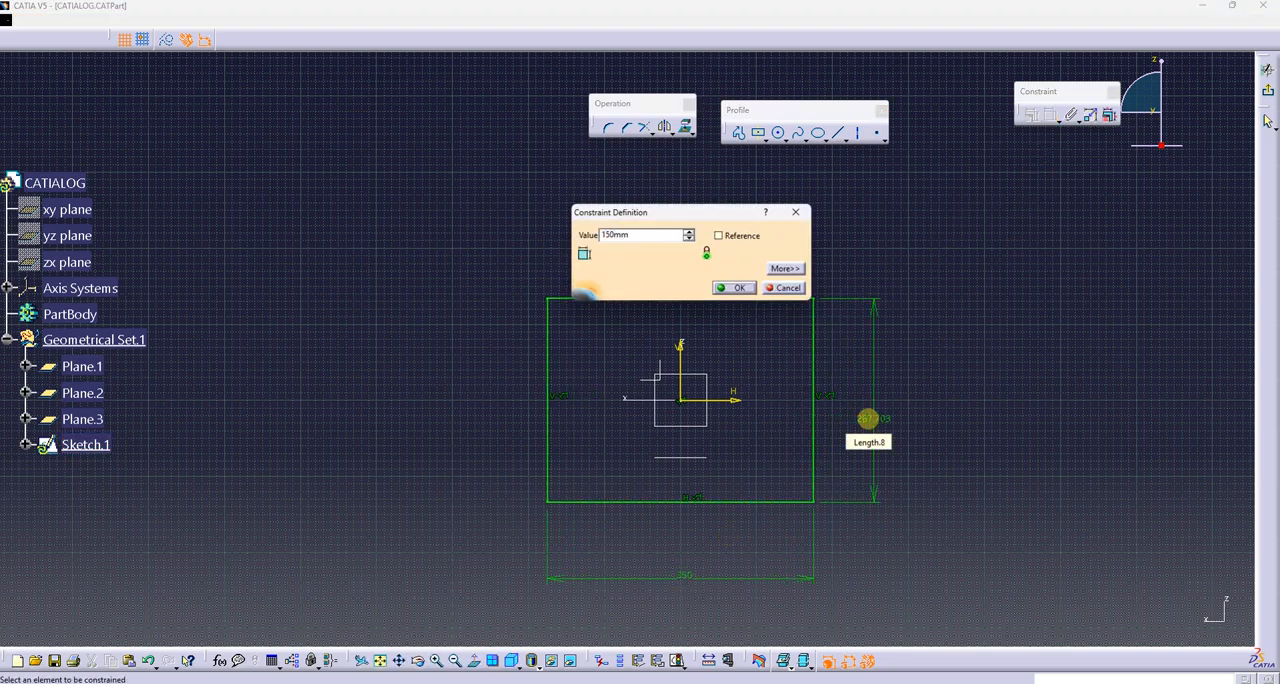
key(Return)
double_click(876, 417)
text(200mm)
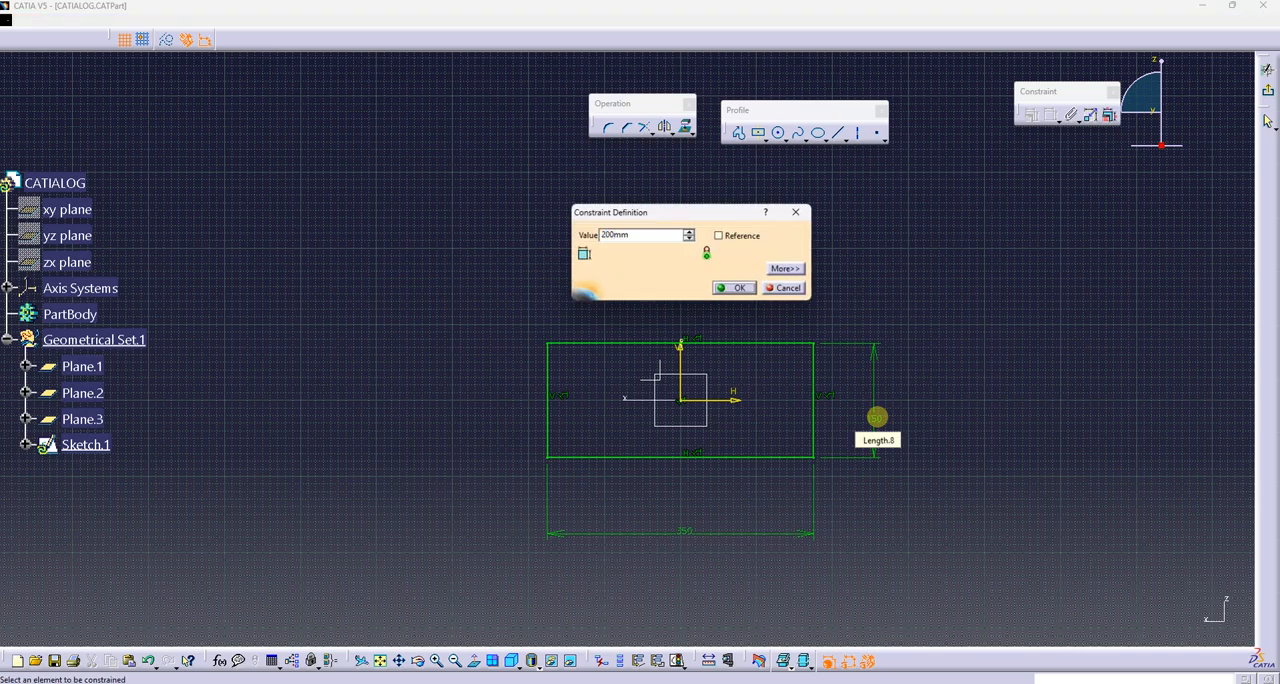
key(Return)
click(1268, 92)
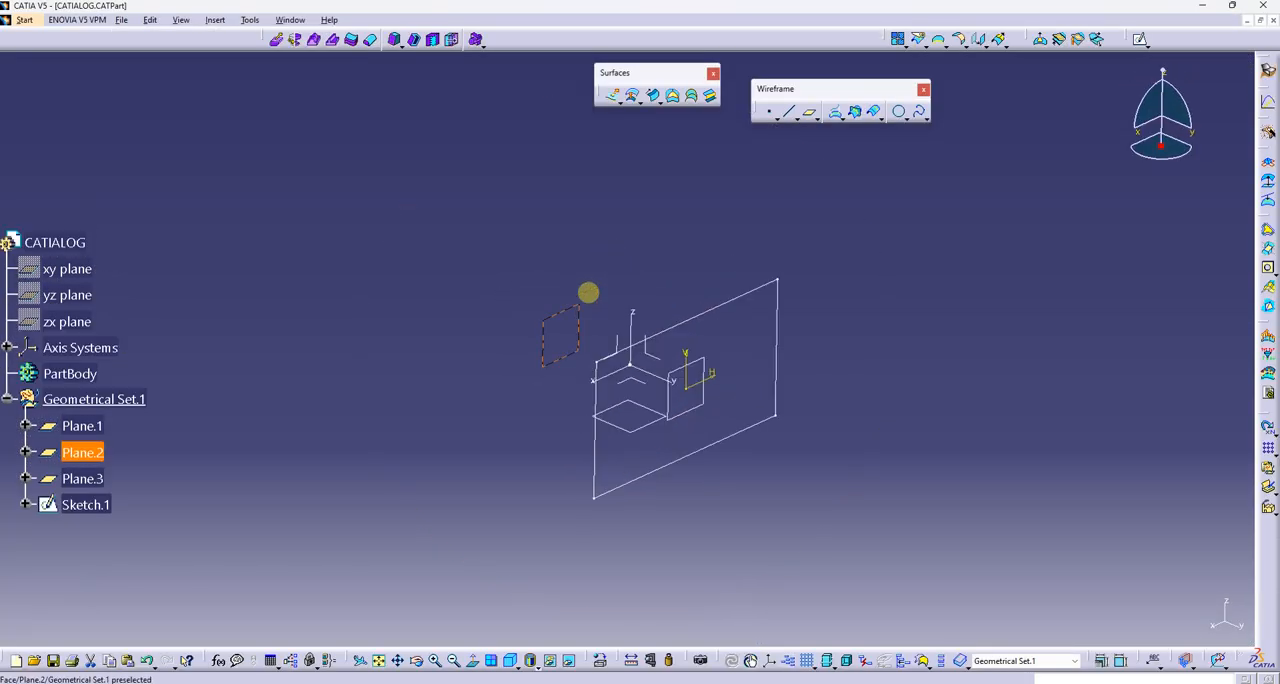
Open a sketch on Plane.2 and draw a centered rectangle about 522 by 190 mm at the origin
click(1088, 66)
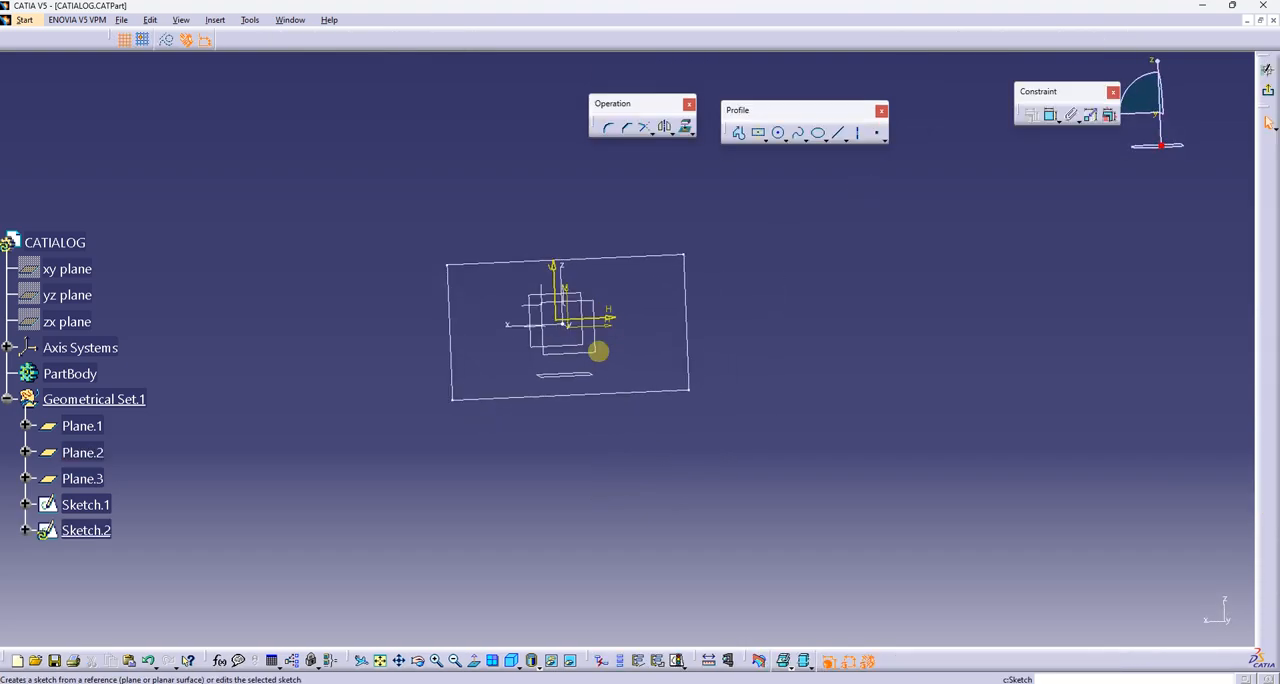
click(759, 133)
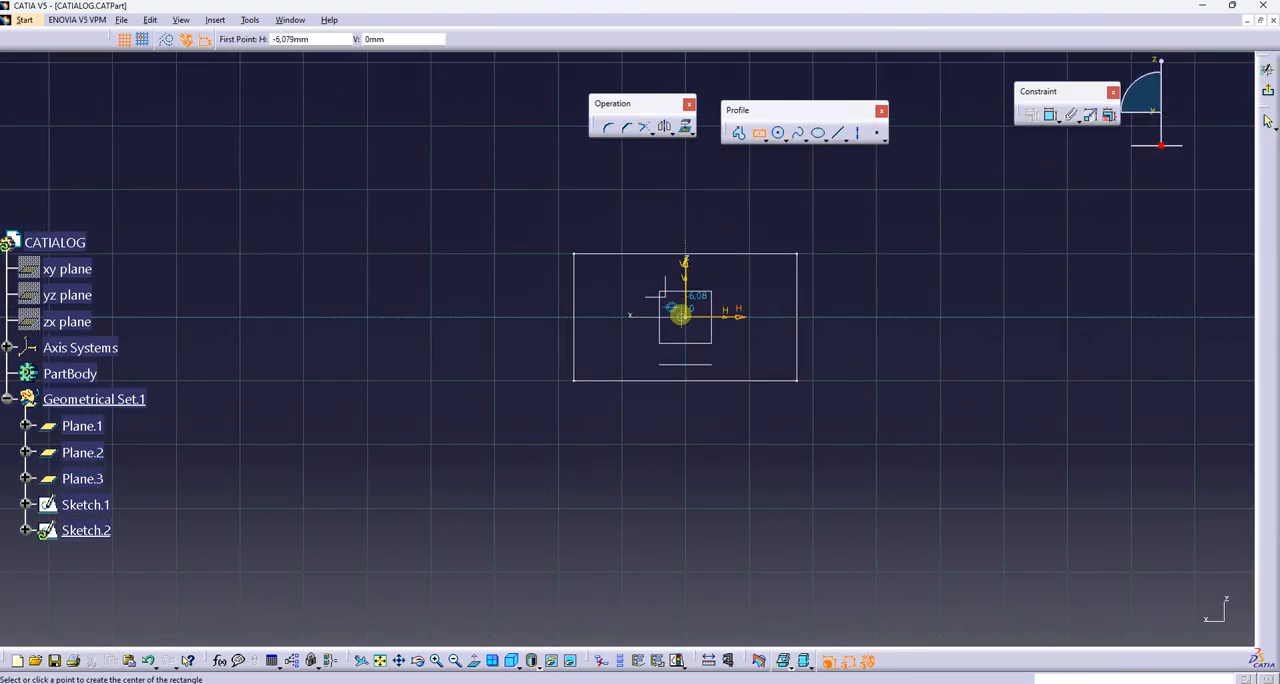
click(685, 316)
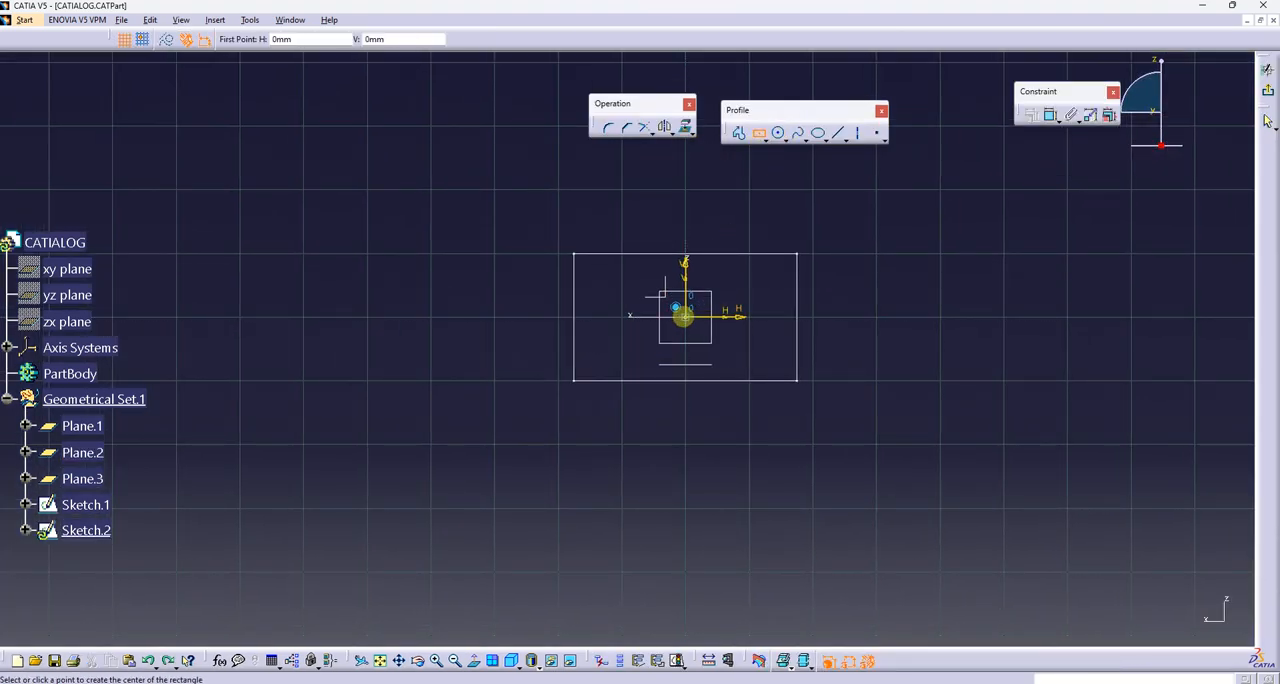
click(849, 372)
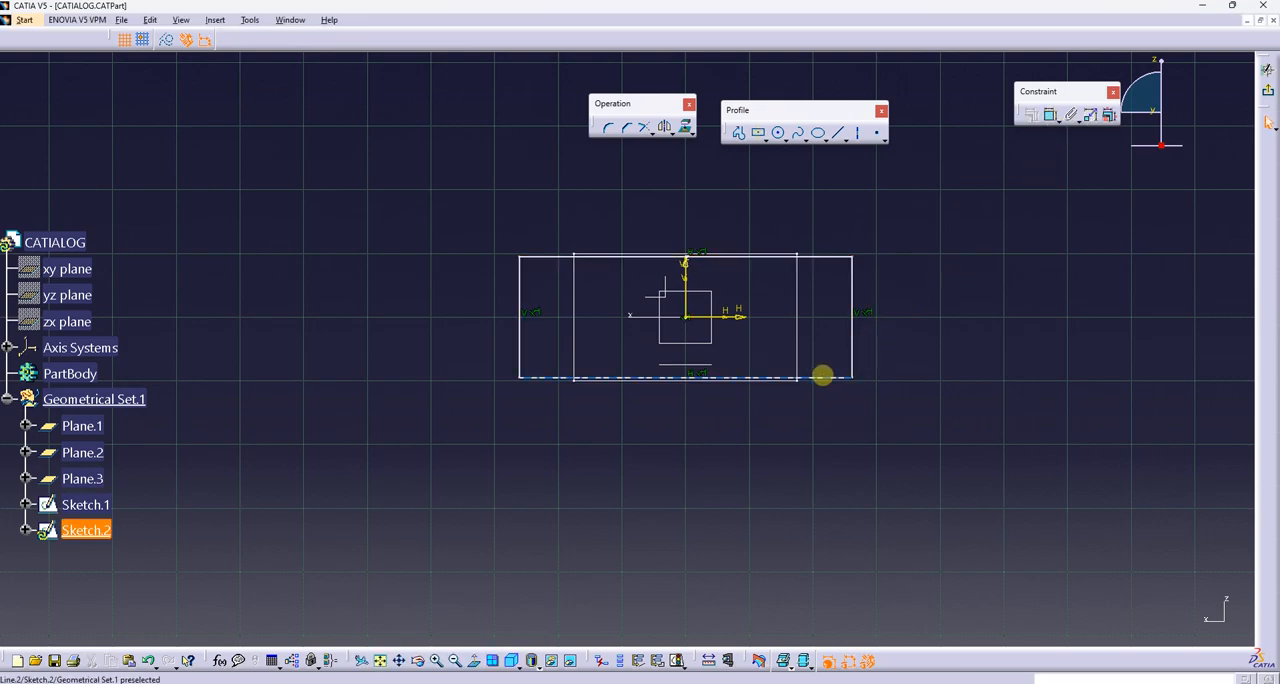
Dimension the horizontal side of the rectangle on Plane.2 and set its width to 500 mm
click(1047, 115)
click(725, 416)
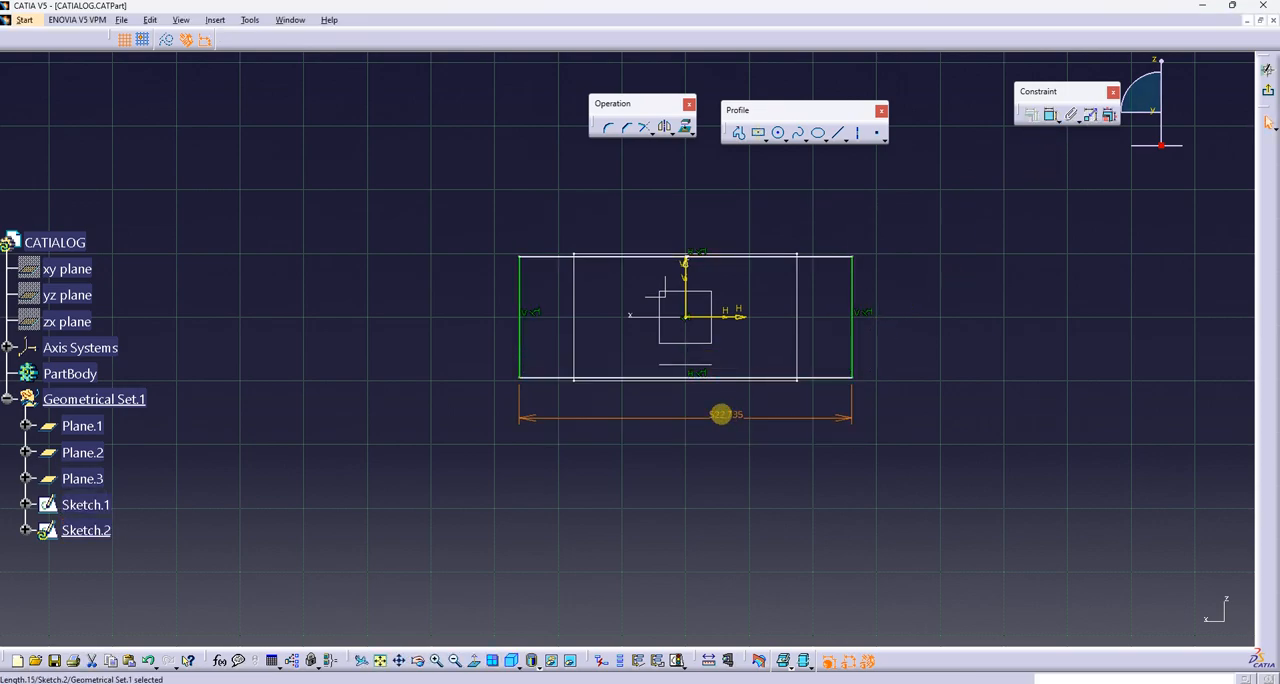
double_click(721, 414)
text(500)
key(Return)
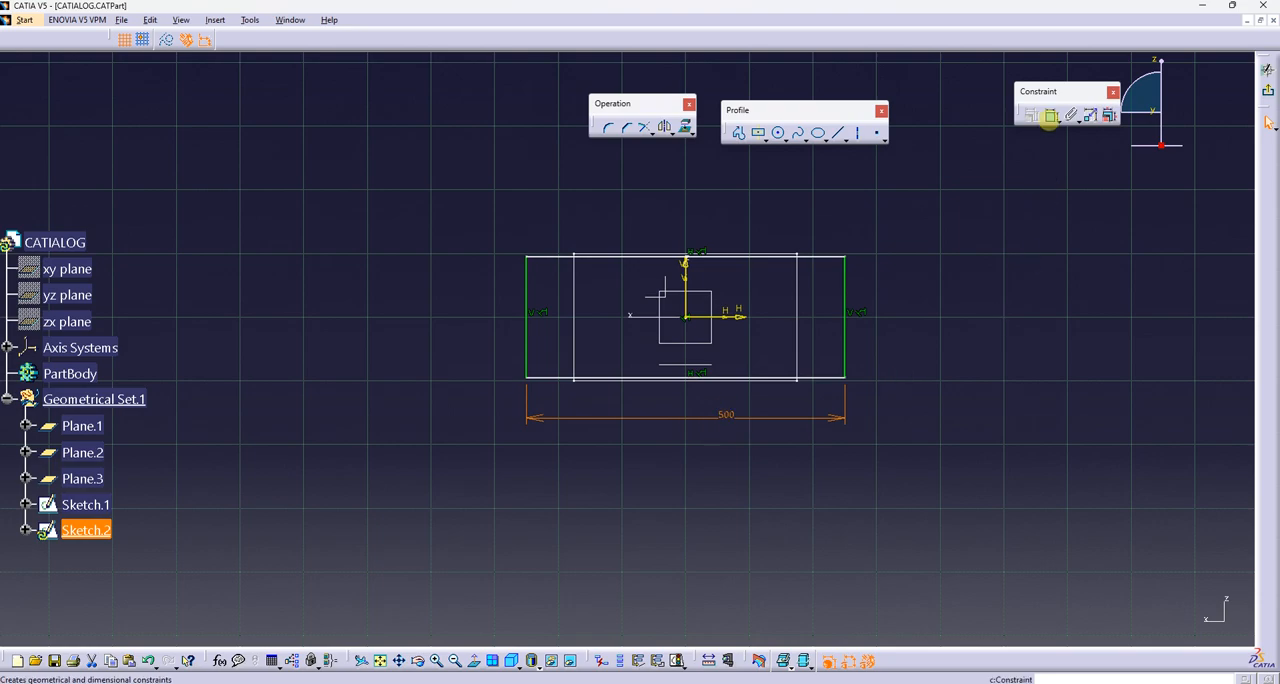
Dimension the vertical side of the rectangle on Plane.2, set it to 190 mm and exit the sketch
click(843, 286)
click(886, 291)
double_click(886, 289)
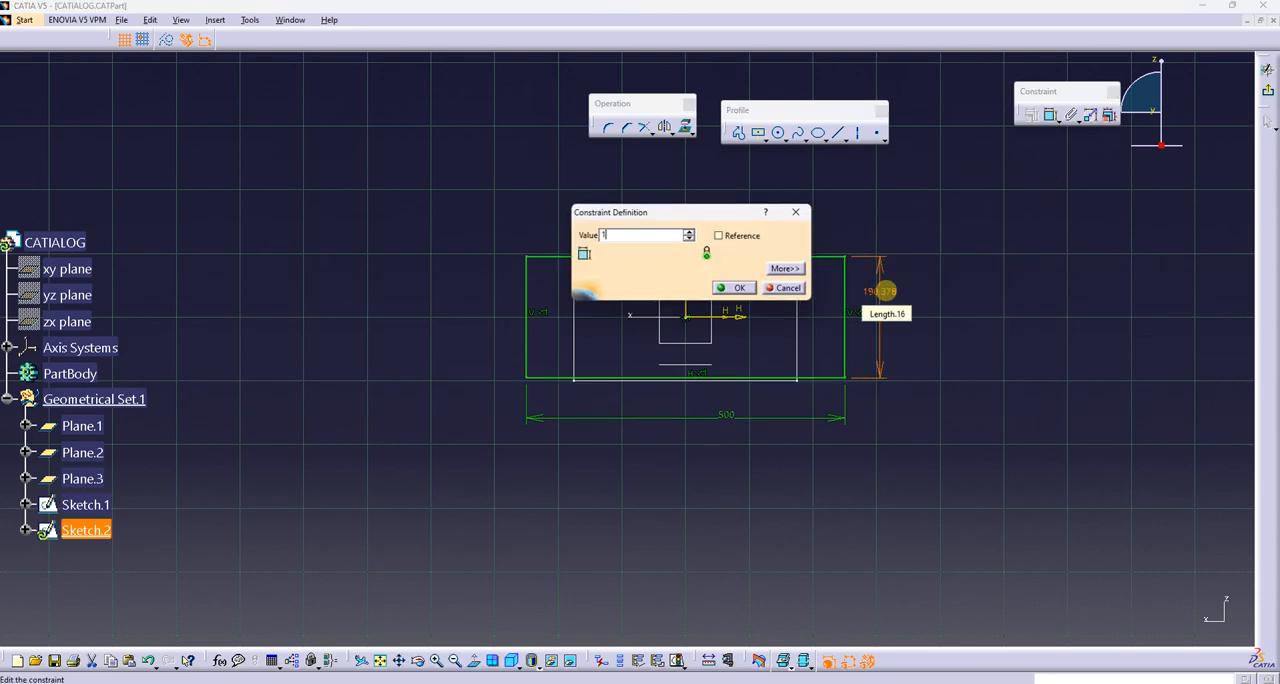
text(190)
key(Return)
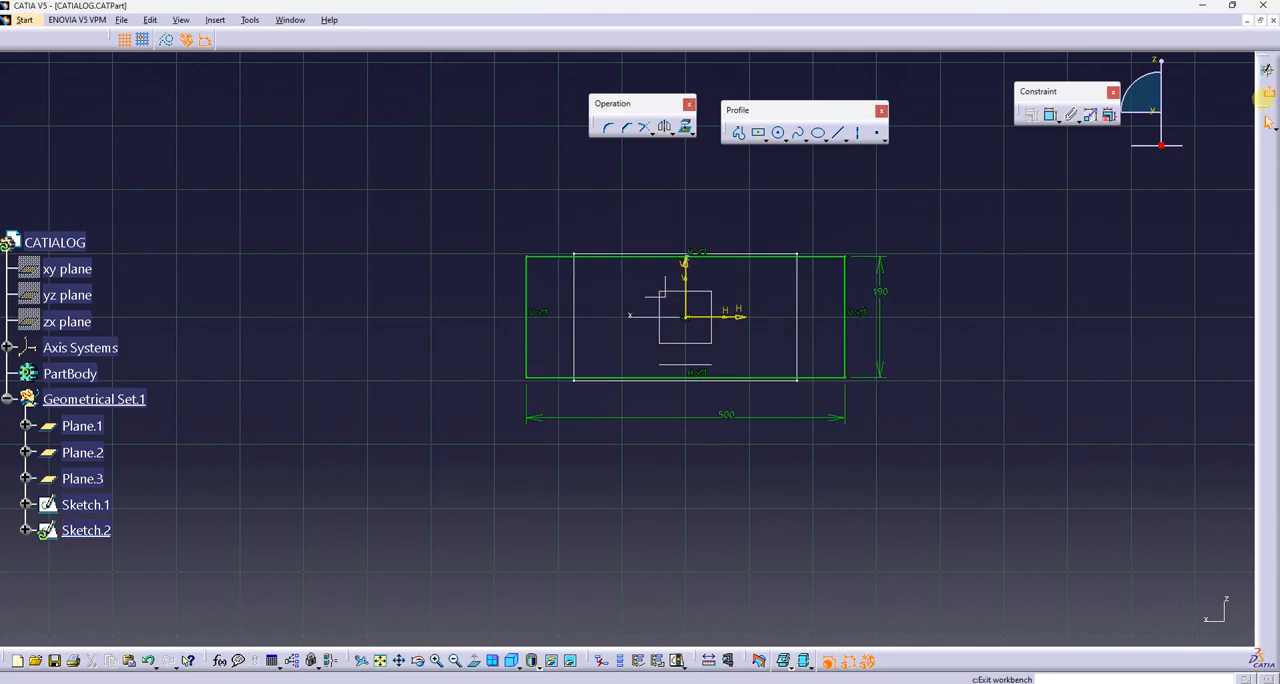
click(1266, 70)
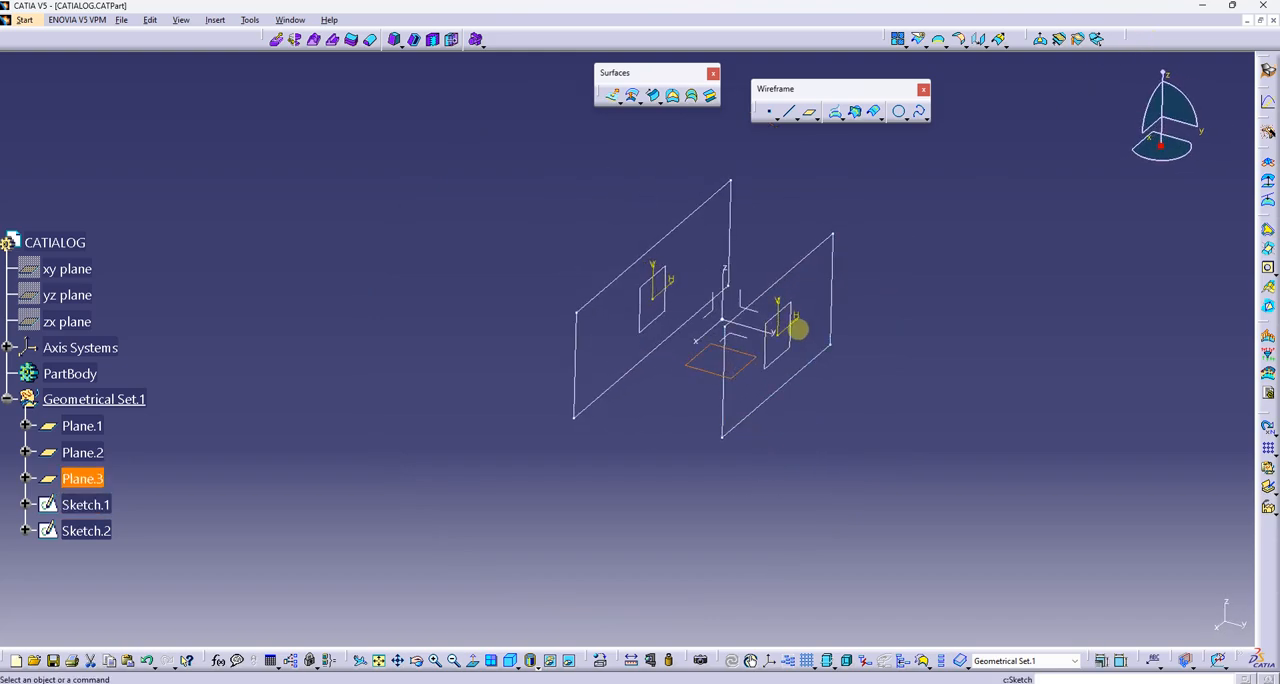
Open a sketch on Plane.3 and draw a centered rectangle about 330 by 306 mm at the origin
click(797, 329)
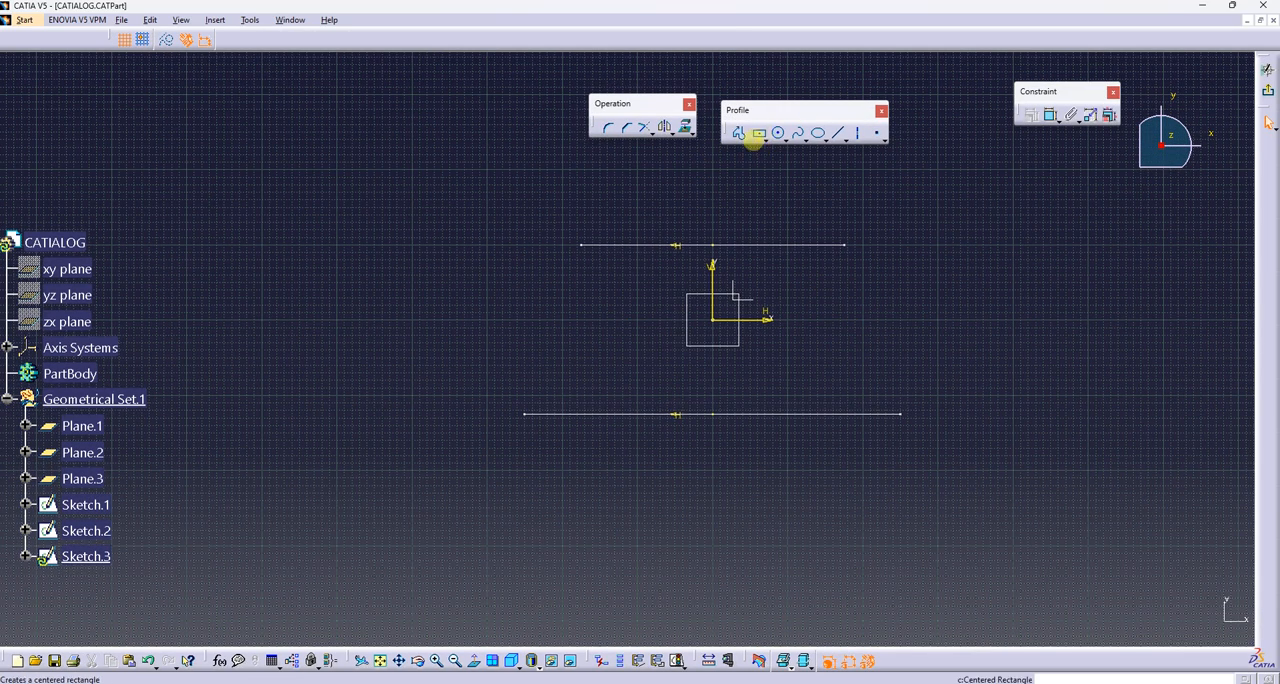
click(760, 133)
click(711, 319)
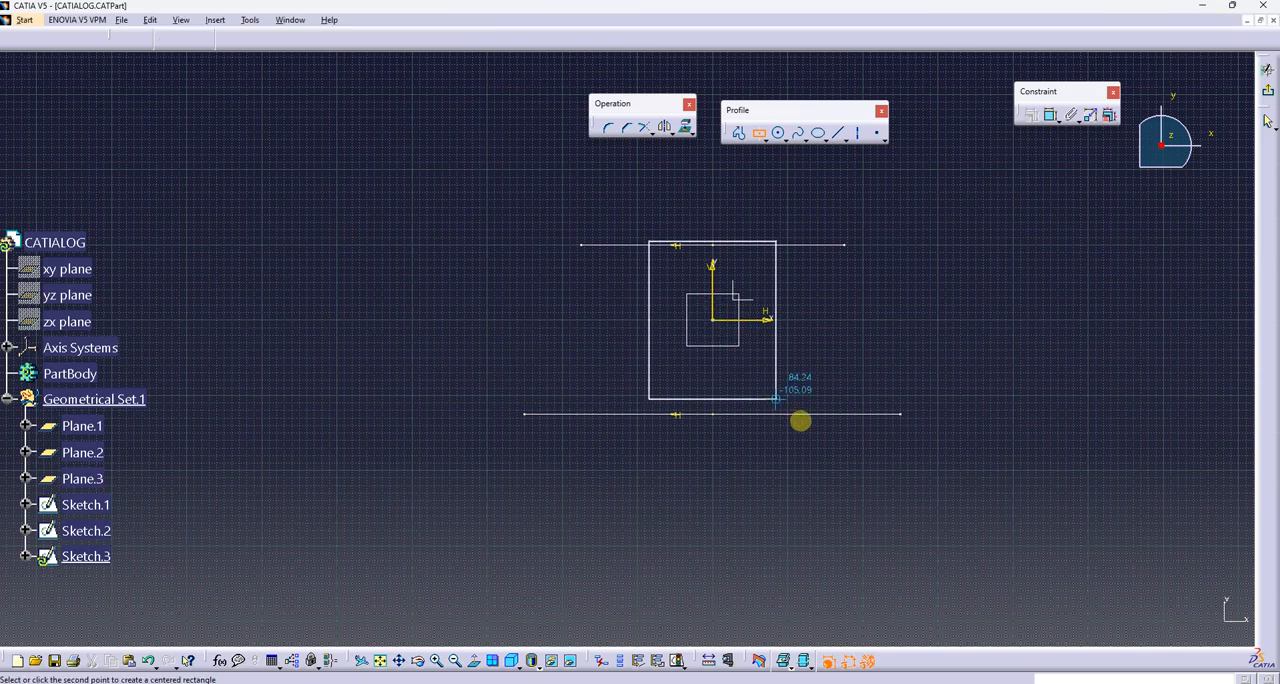
click(836, 435)
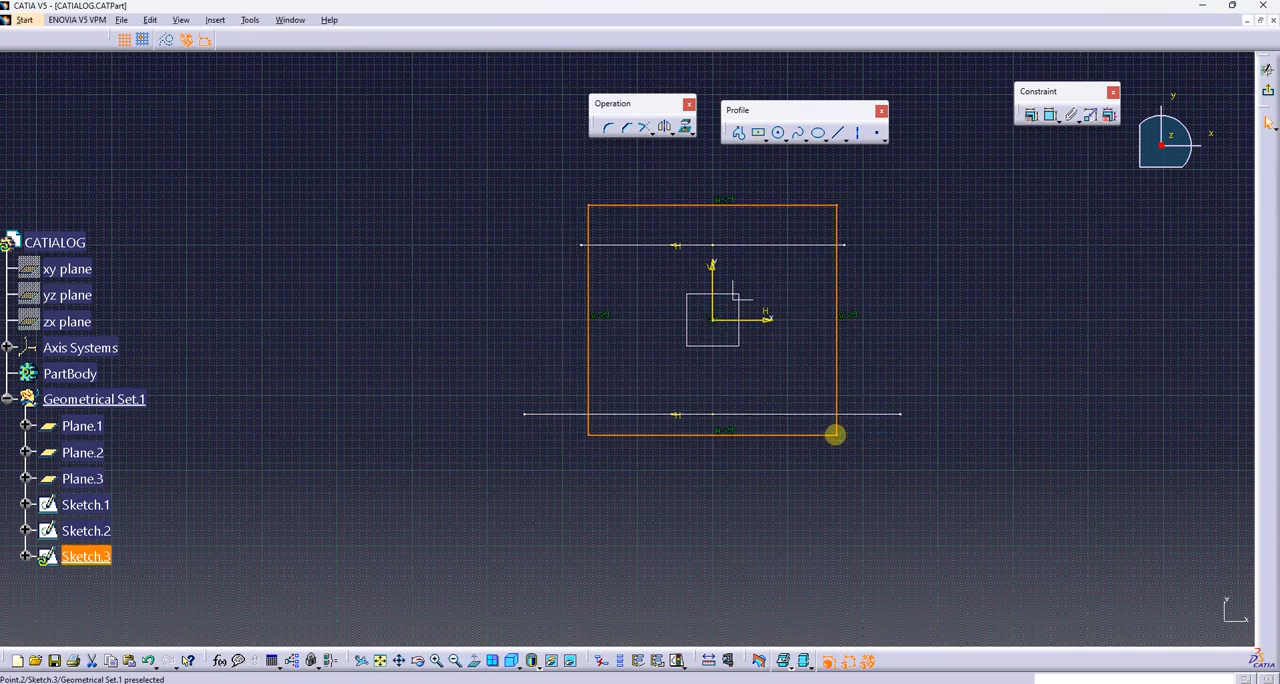
Dimension the horizontal side of the rectangle on Plane.3 and set its width to 320 mm
click(767, 204)
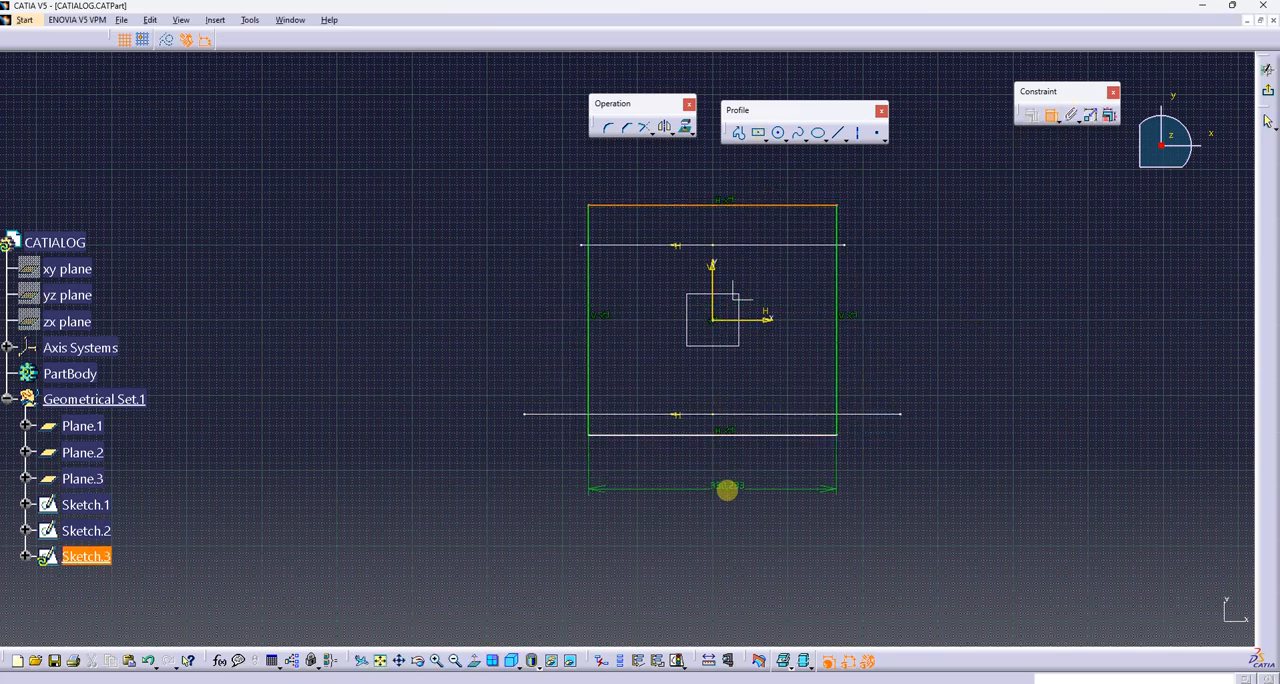
click(725, 488)
double_click(720, 483)
text(320)
key(Return)
Dimension the vertical side of the rectangle on Plane.3, set it to 315 mm and leave the sketch
click(1040, 120)
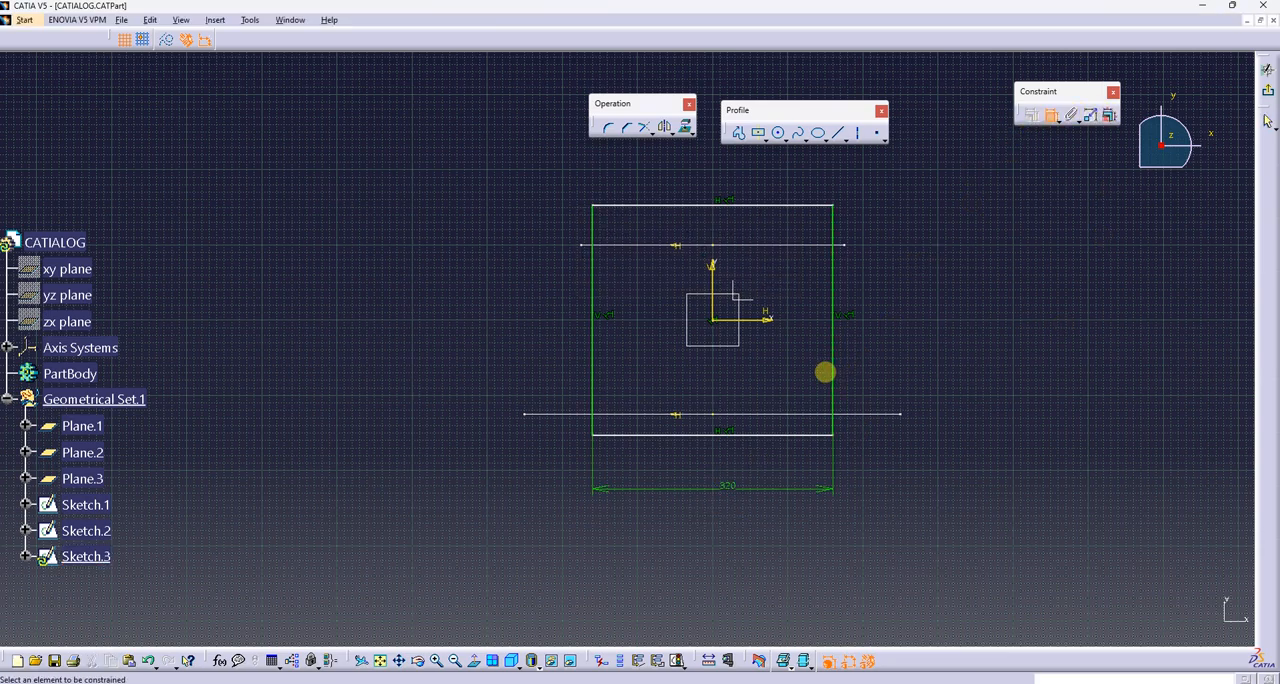
click(830, 371)
click(891, 365)
double_click(891, 364)
text(315)
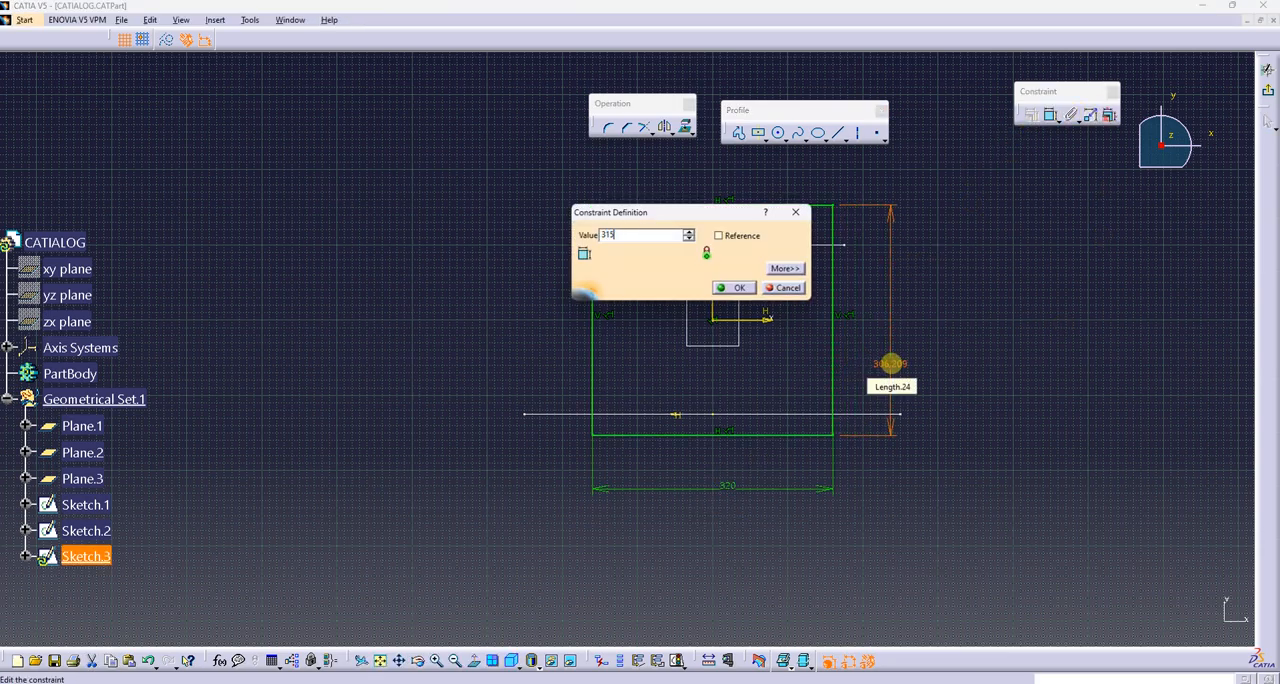
key(Return)
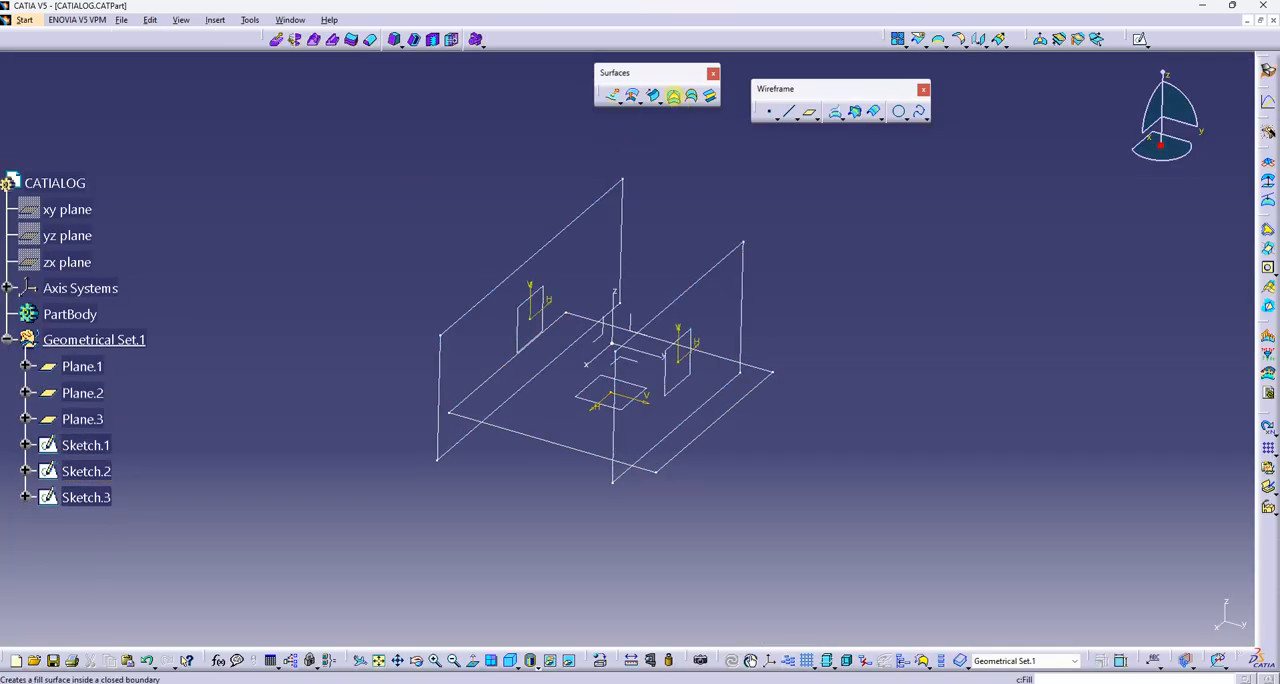
Create a fill surface inside the closed contour of the horizontal rectangle, Sketch.3
click(673, 96)
click(706, 429)
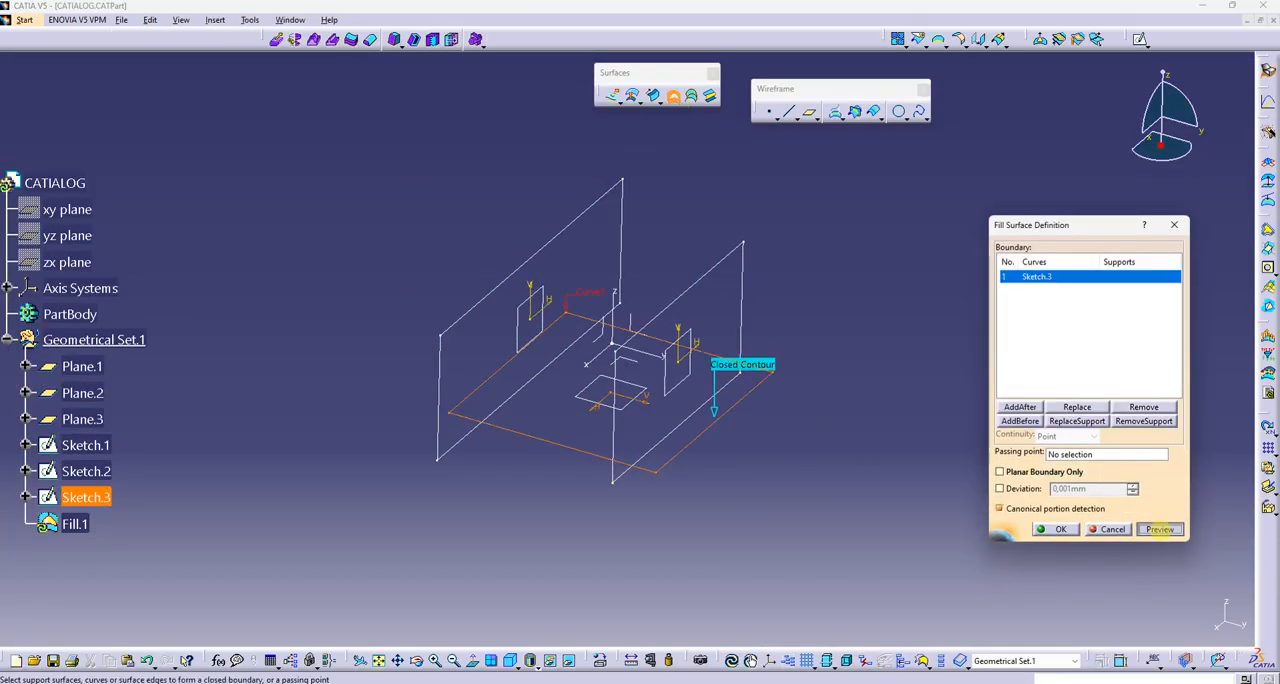
click(1158, 529)
click(1058, 529)
Create fill surfaces inside the two vertical rectangles, Sketch.1 and Sketch.2, and end the Fill command
click(743, 298)
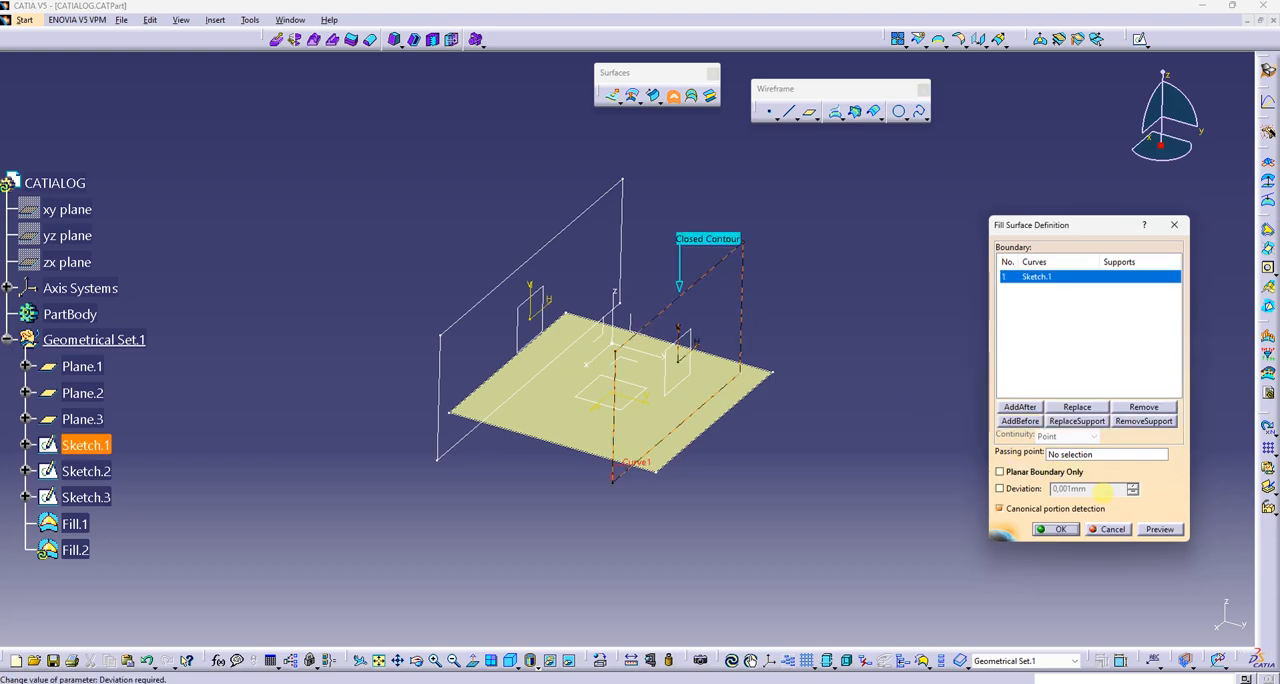
click(1058, 529)
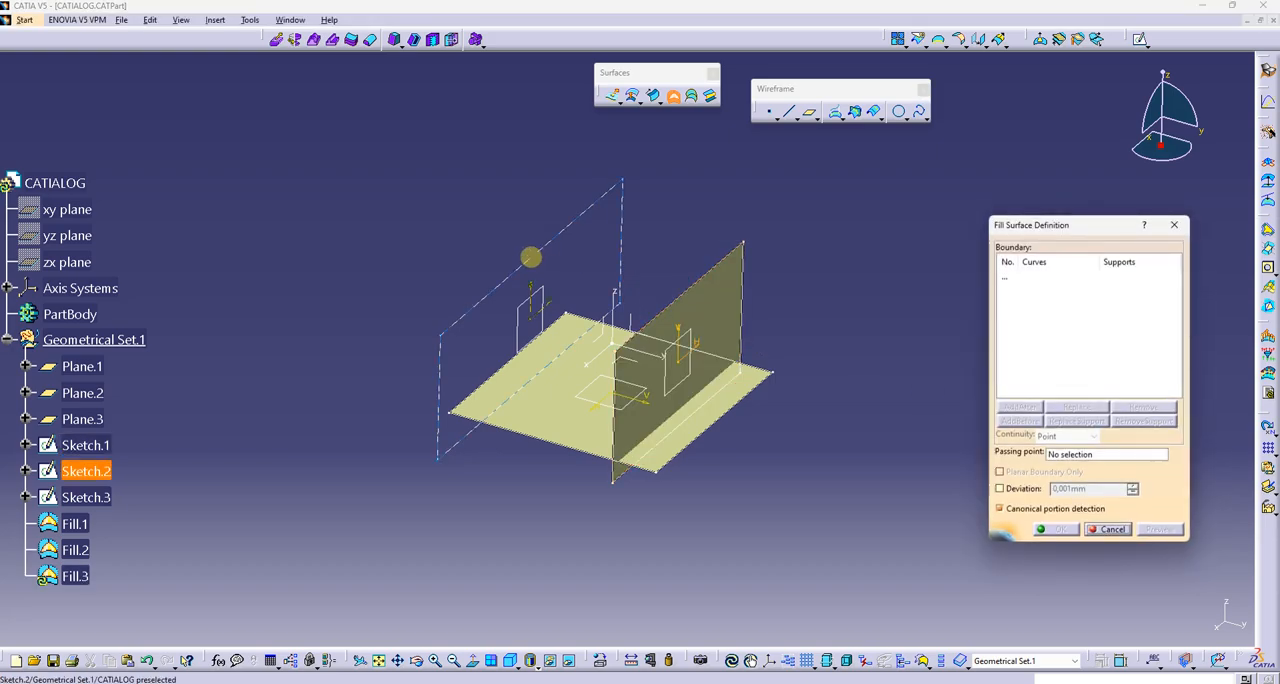
click(530, 258)
click(1158, 529)
click(1058, 529)
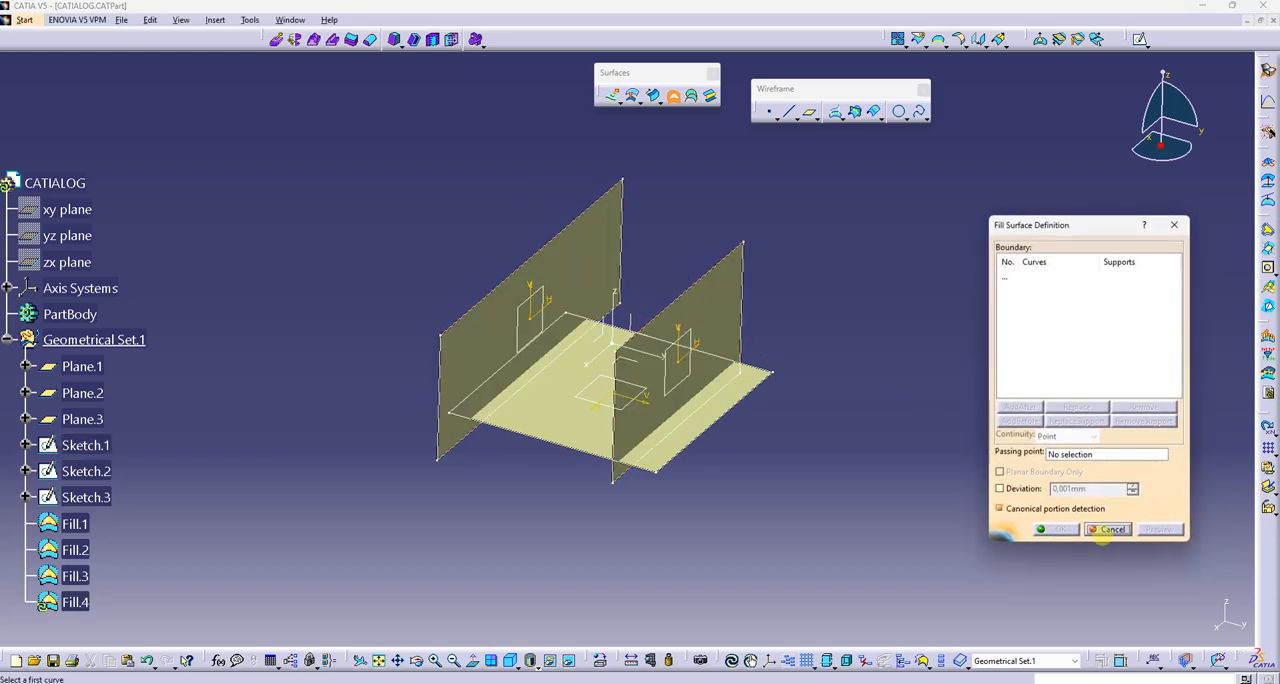
click(1110, 529)
Start a shape fillet between surfaces and set its fillet type to TriTangent Fillet
middle_drag(571, 520, 652, 301)
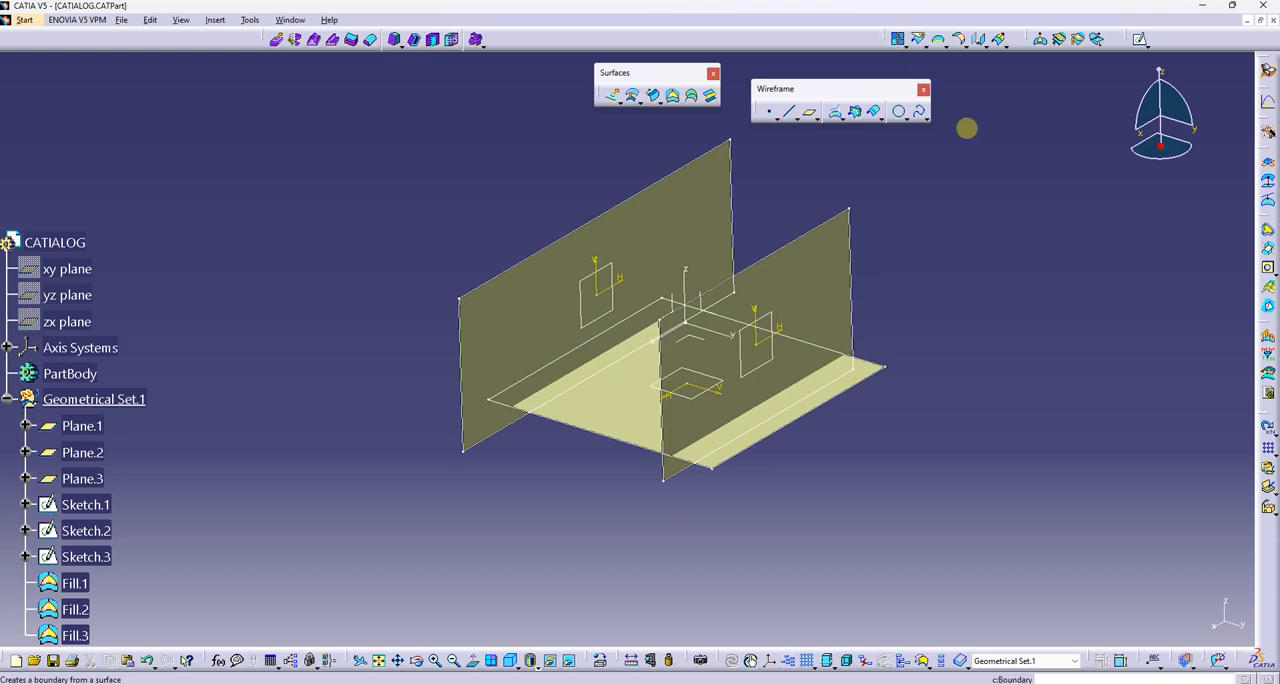
drag(966, 128, 975, 175)
click(1052, 204)
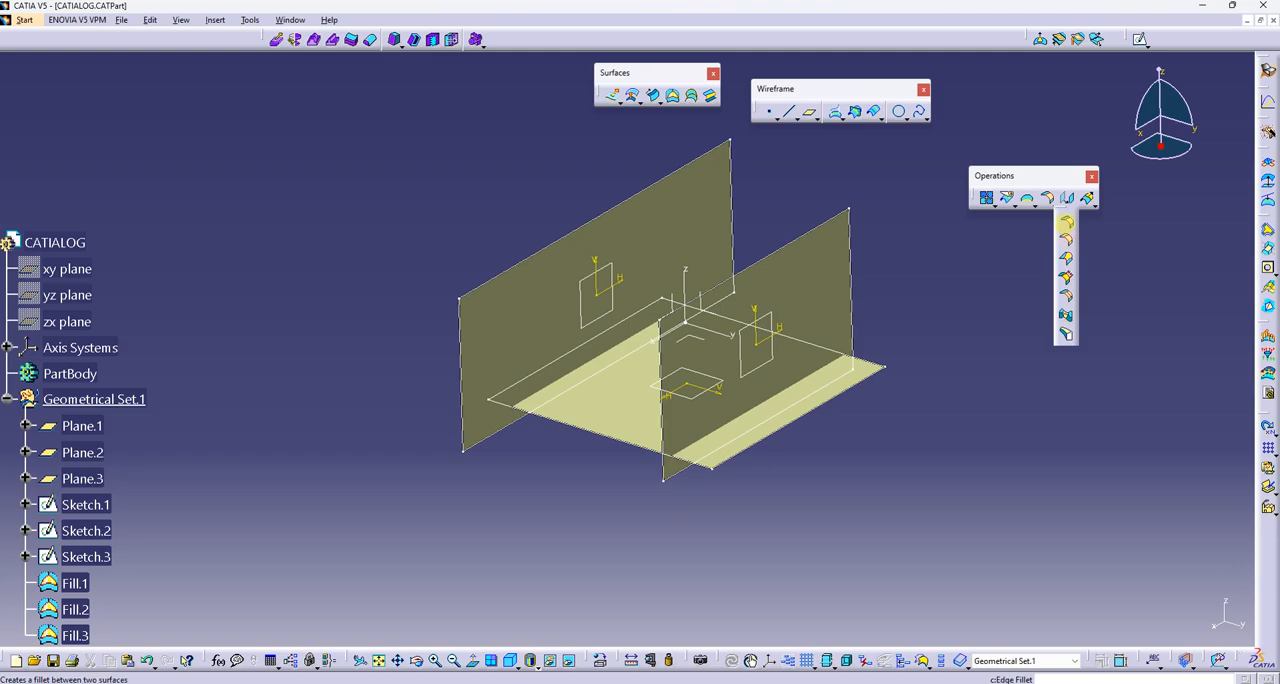
click(1066, 220)
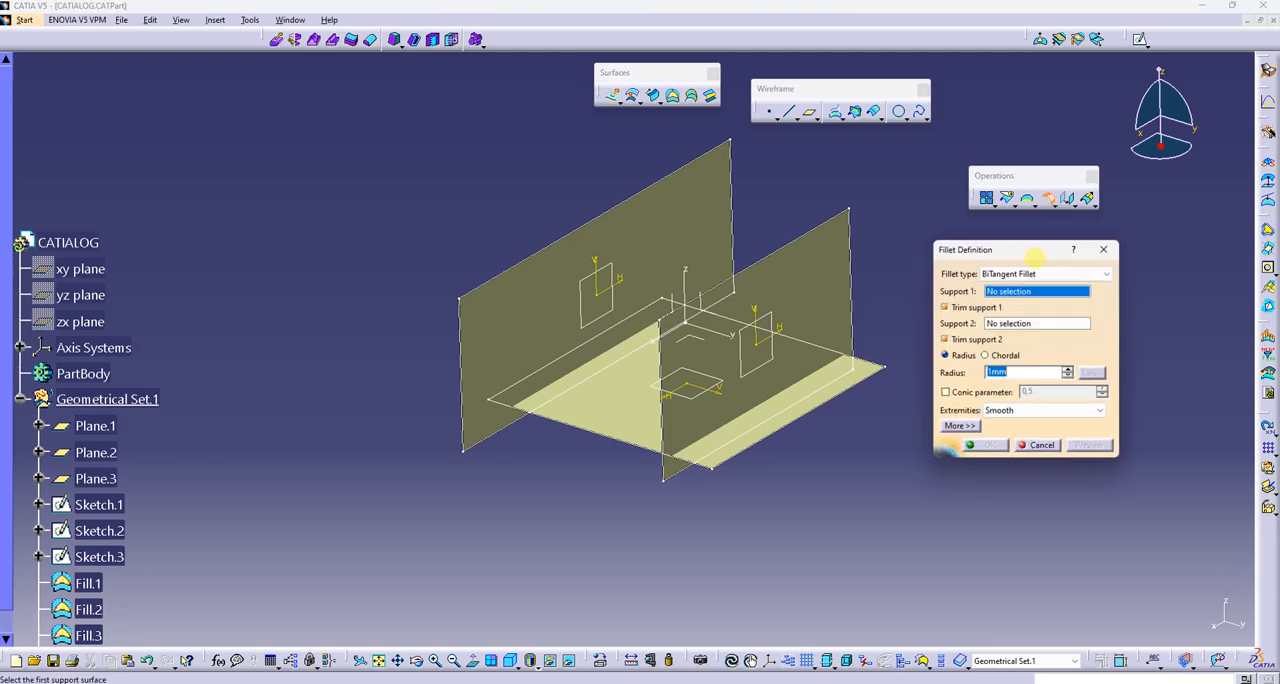
click(1040, 273)
click(1020, 290)
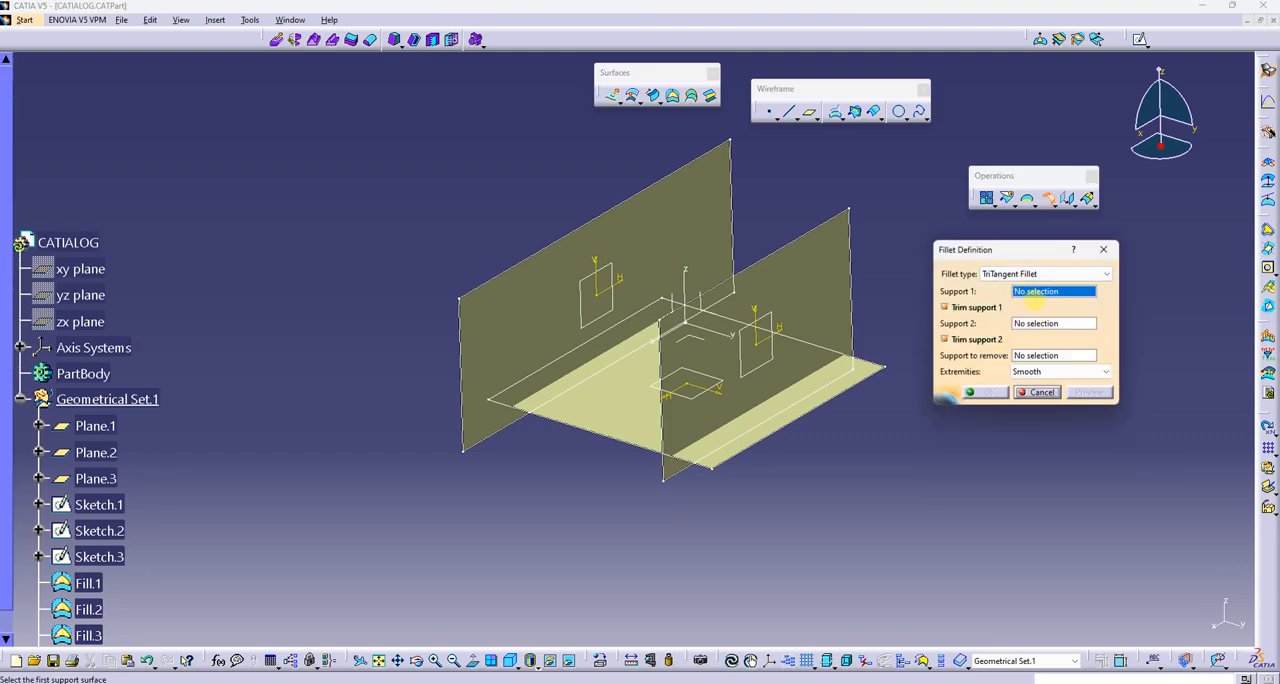
Create the fillet with vertical surfaces Fill.3 and Fill.2 as supports and horizontal Fill.1 as the support to remove
click(544, 287)
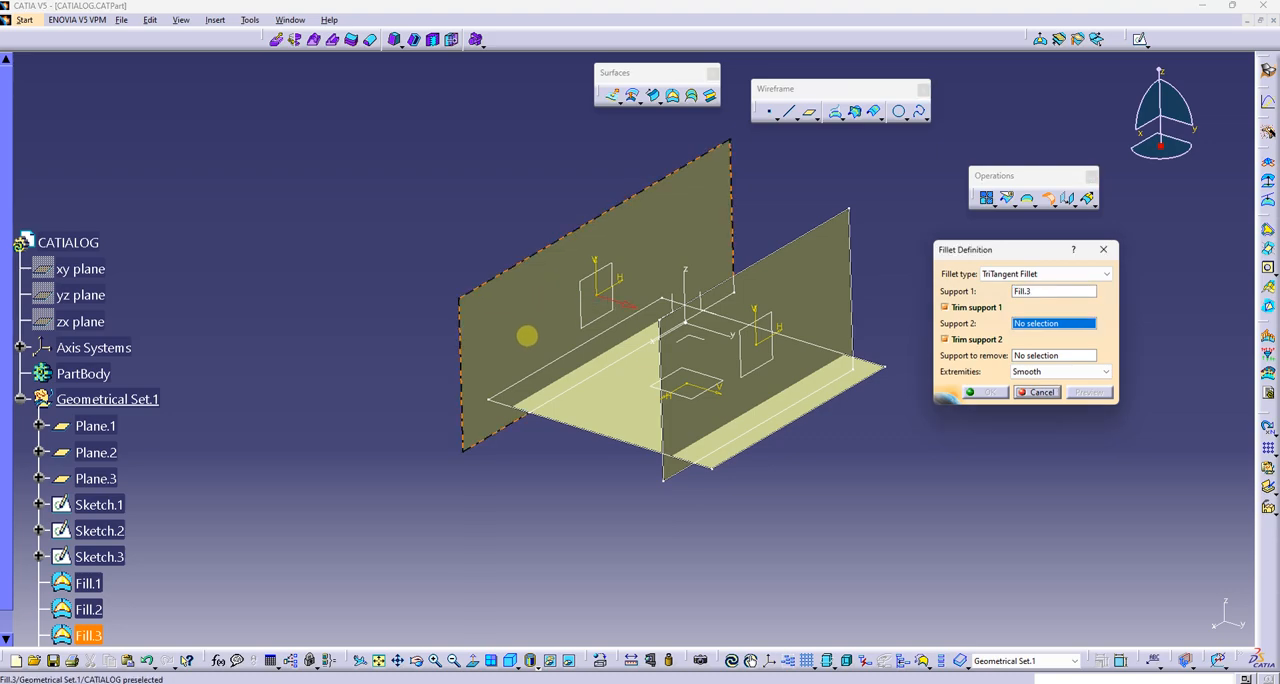
click(814, 276)
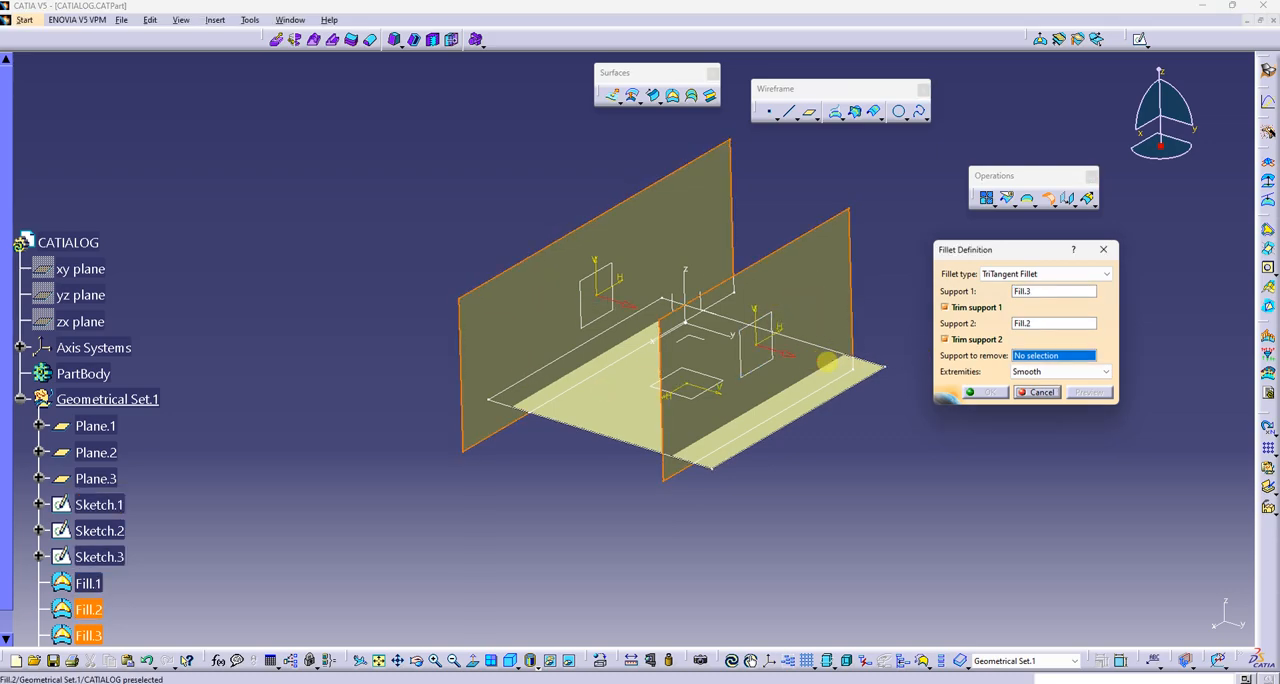
click(720, 368)
middle_drag(586, 489, 662, 425)
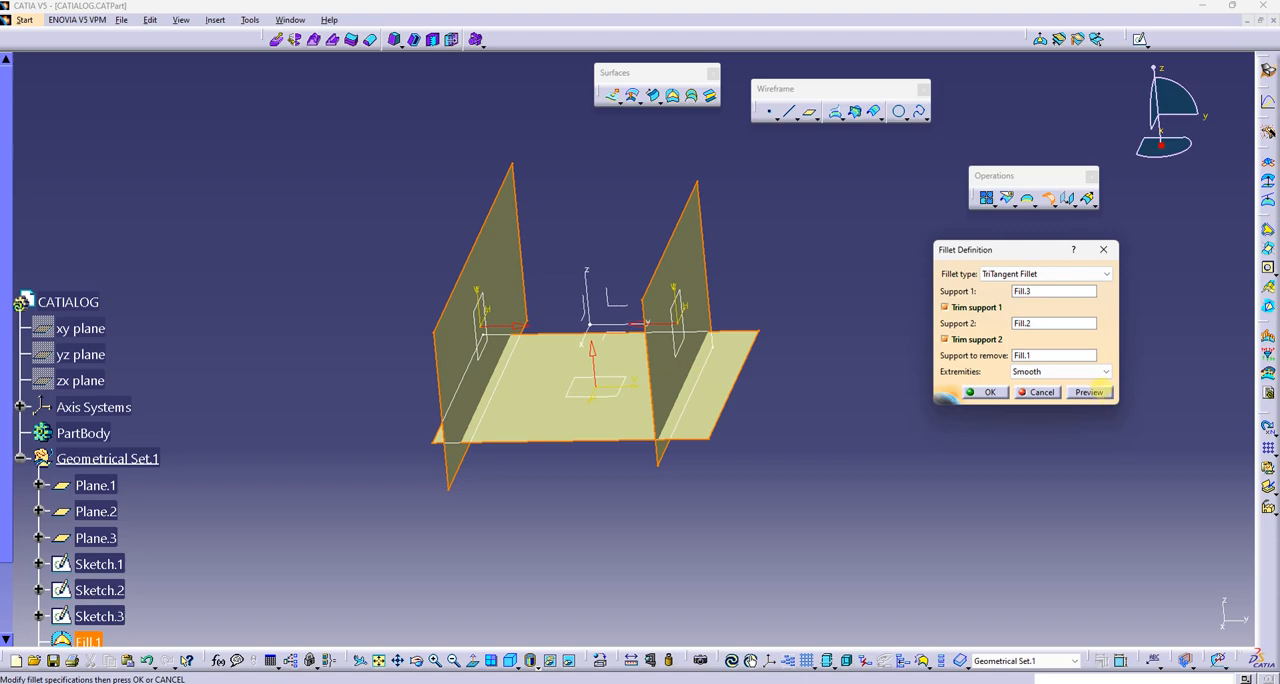
click(1089, 391)
middle_drag(860, 420, 728, 387)
scroll(262, 300, down, 3)
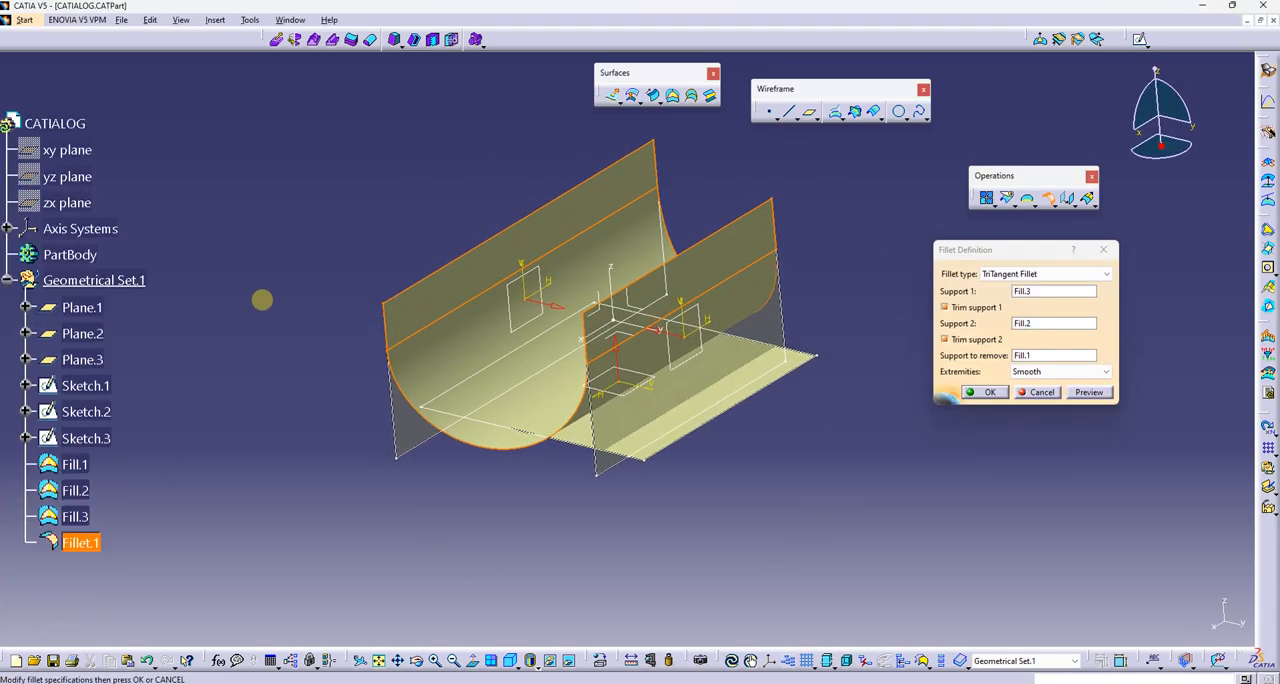
click(962, 391)
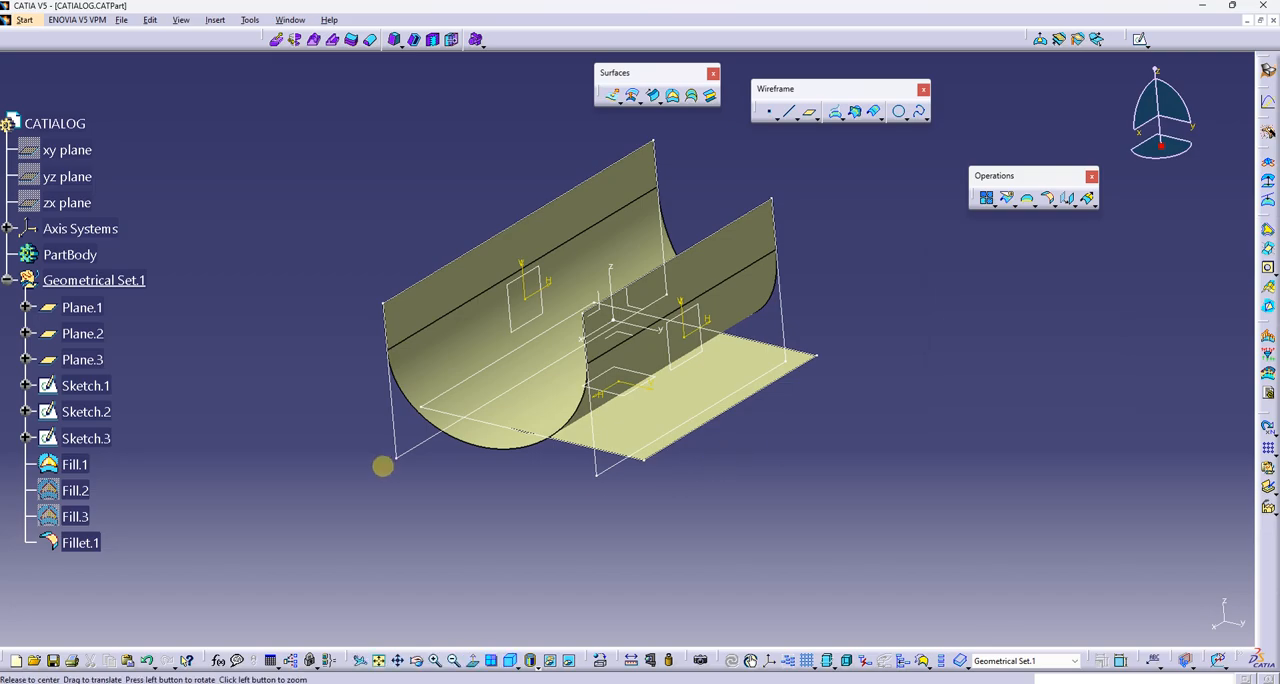
Set the offset of the horizontal plane, Plane.3, to 100 mm
middle_drag(463, 469, 597, 415)
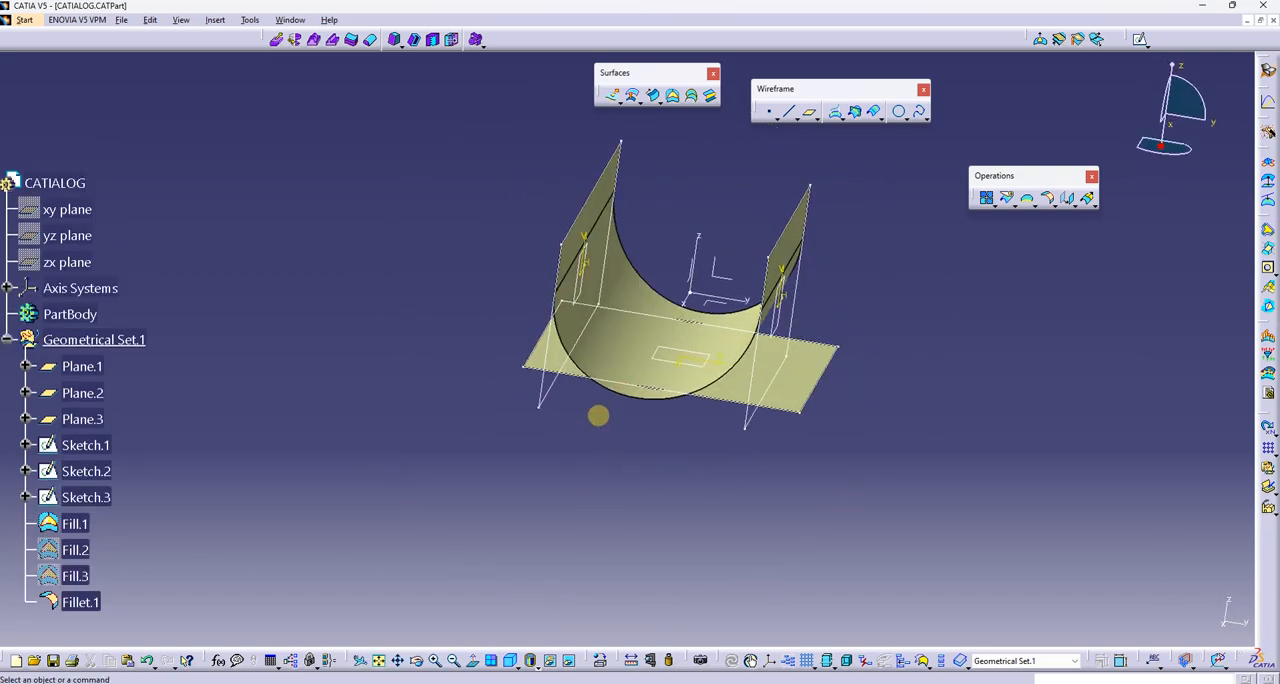
double_click(670, 362)
text(1)
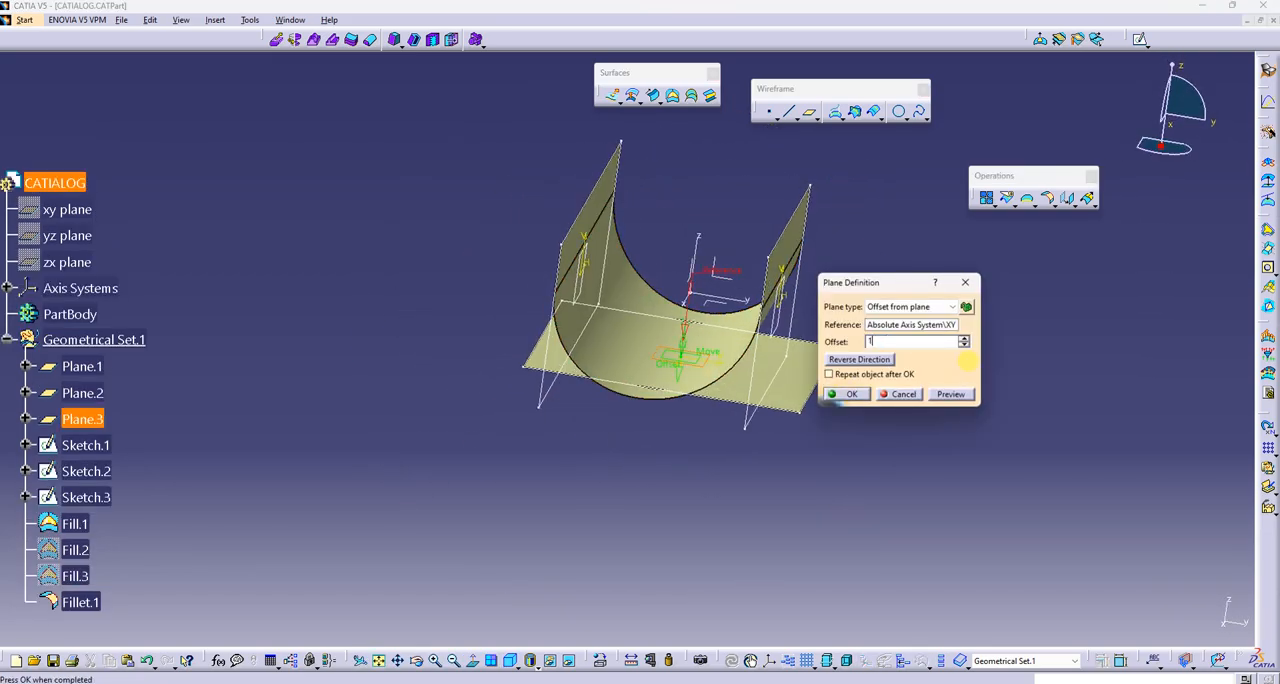
text(00)
key(Return)
Set the offset of vertical Plane.2 from the ZX plane to 150 mm
middle_drag(860, 366, 752, 340)
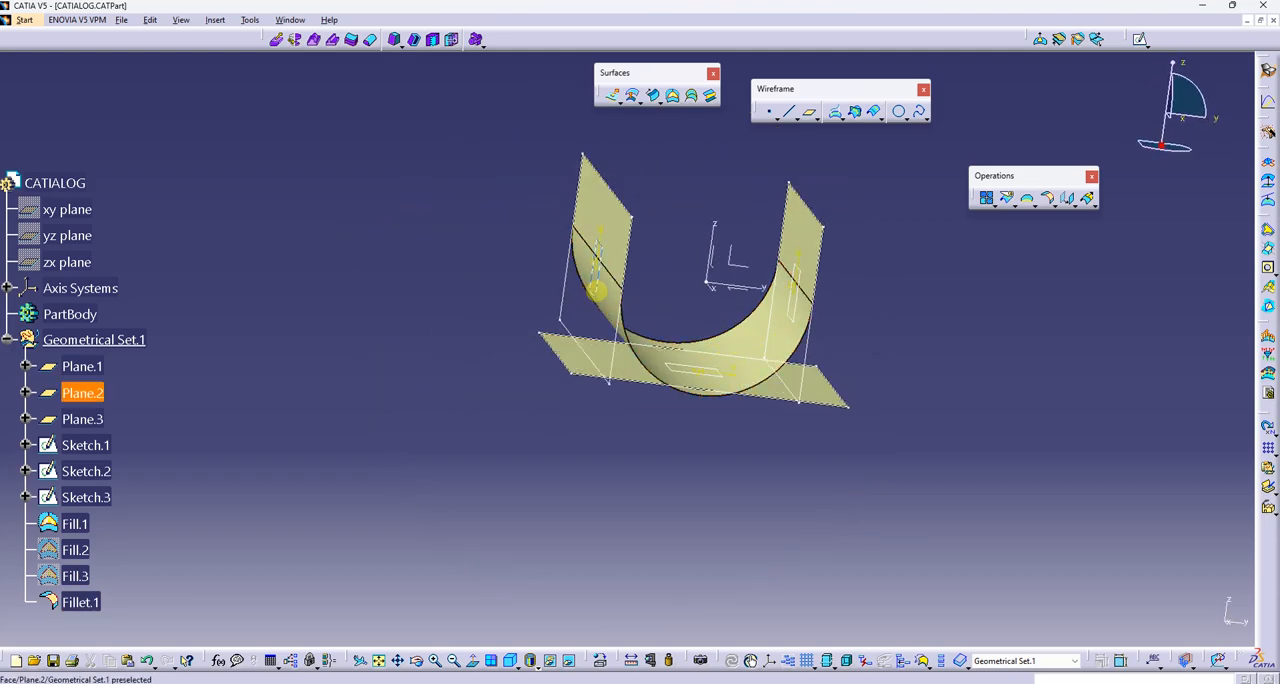
double_click(698, 308)
text(1)
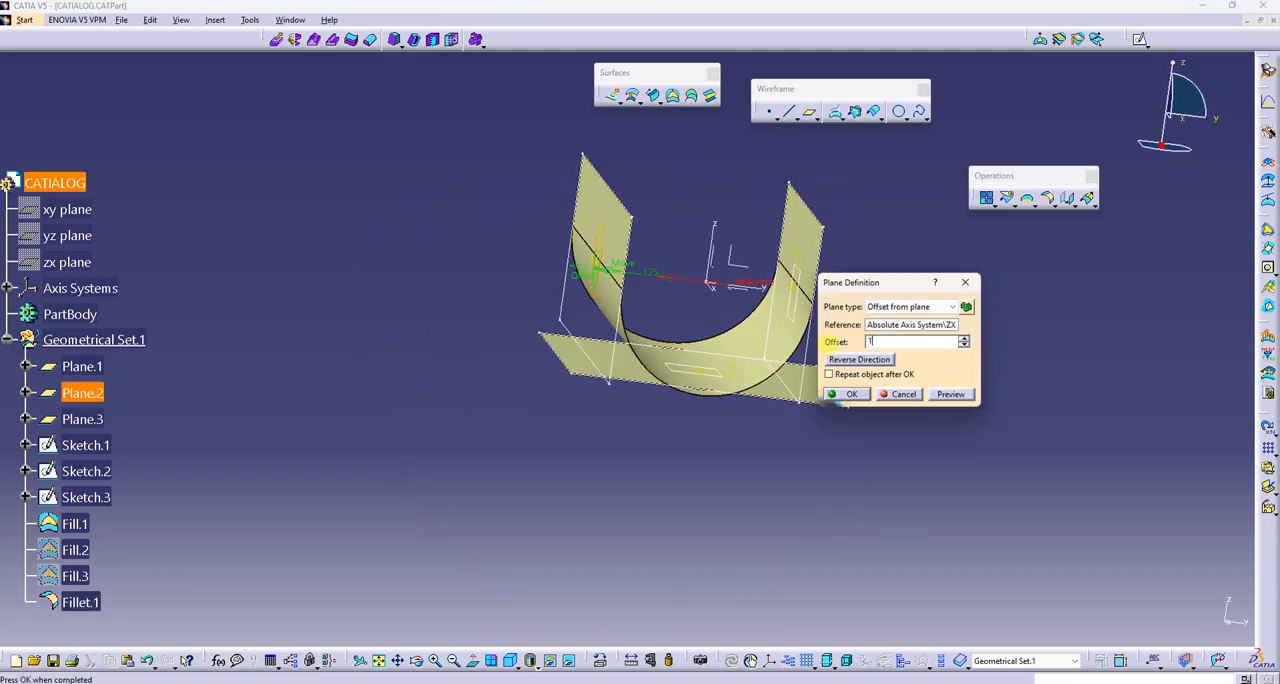
text(50)
key(Return)
Set the offset of vertical Plane.1 from the ZX plane to 150 mm
middle_drag(894, 341, 783, 321)
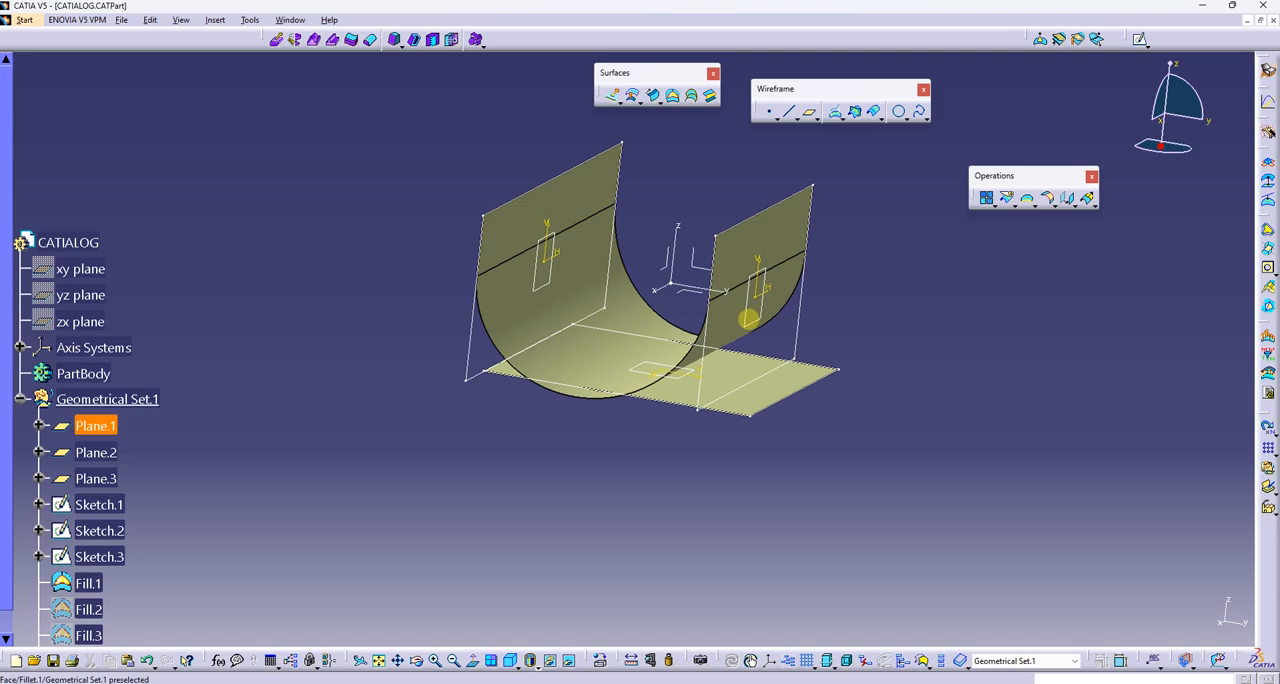
double_click(749, 320)
text(15)
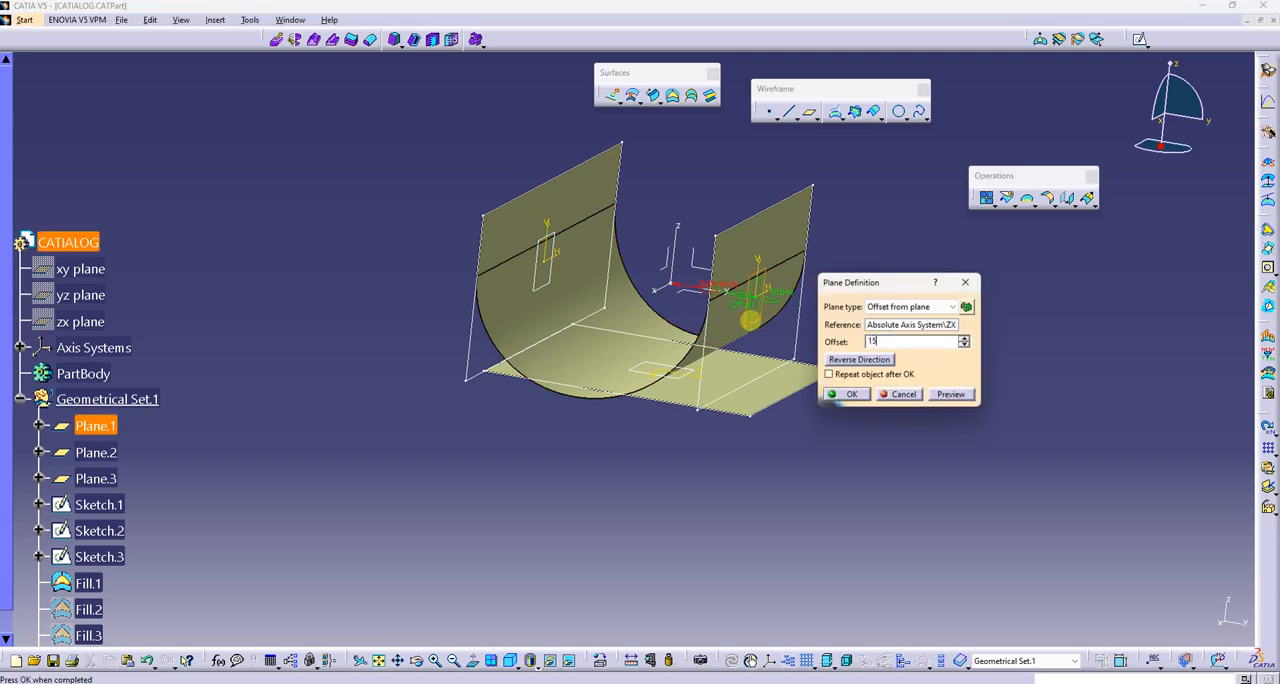
text(0)
key(Return)
Set the offset of Plane.3 from the XY plane to 150 mm
middle_drag(751, 321, 640, 323)
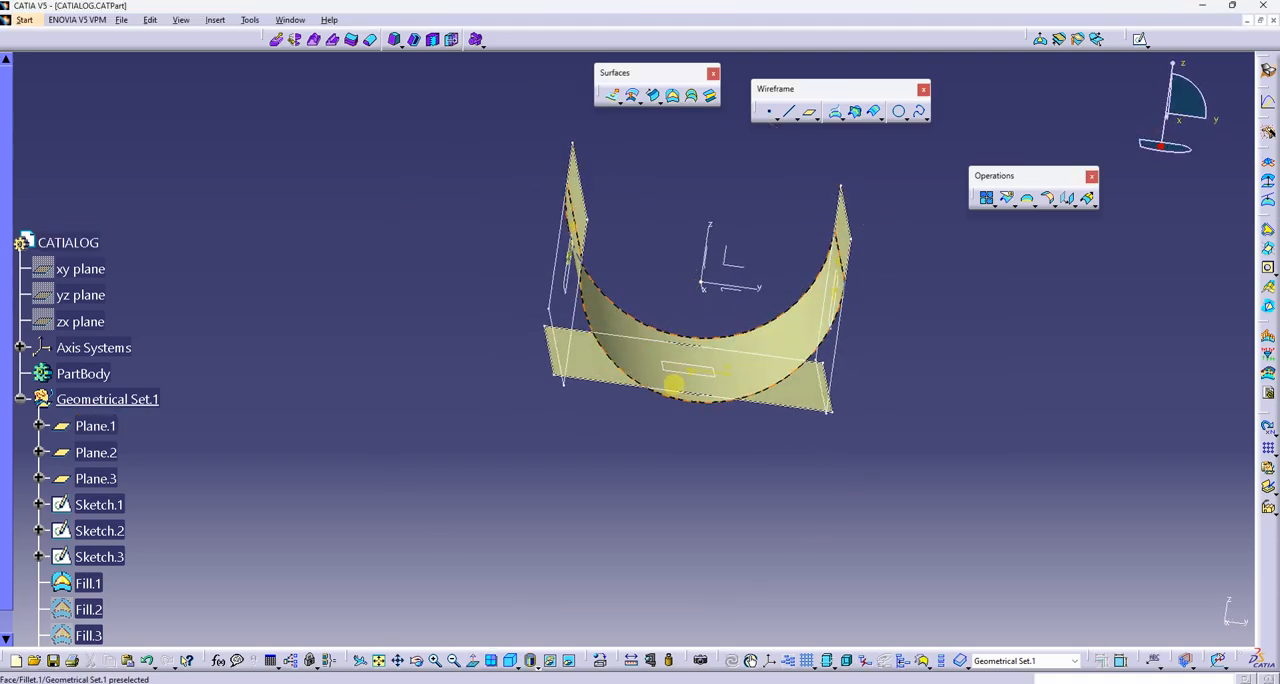
double_click(828, 408)
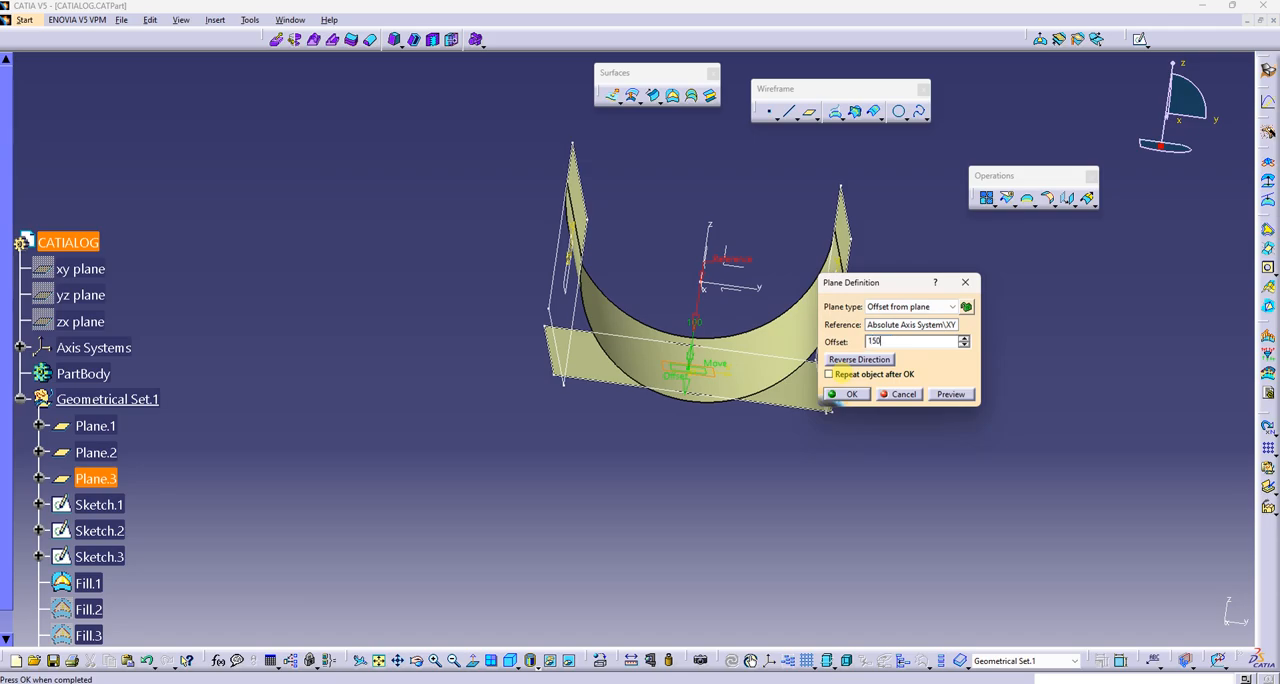
key(Return)
Increase the offset of horizontal Plane.3 from the XY plane to 200 mm
middle_drag(869, 439, 683, 441)
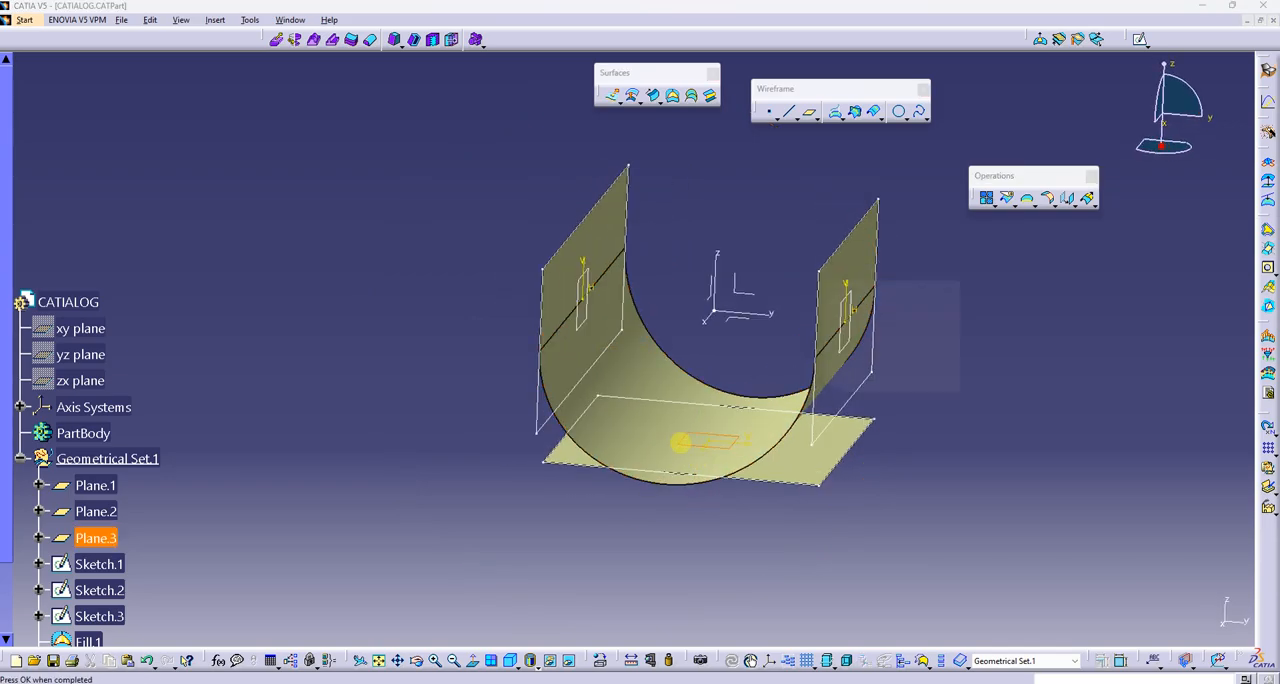
double_click(680, 441)
text(20)
key(Return)
Hide the horizontal fill surface, Fill.1
middle_drag(808, 363, 655, 393)
scroll(820, 398, up, 1)
scroll(161, 373, down, 5)
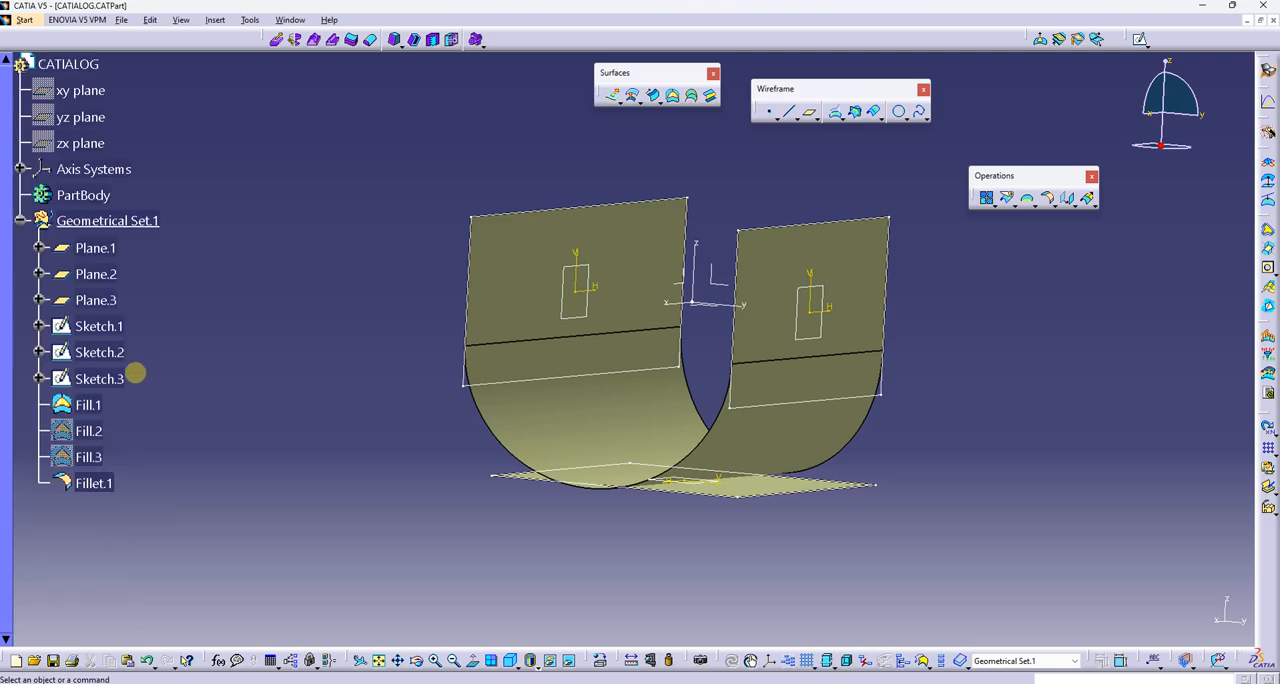
middle_drag(403, 370, 405, 405)
right_click(93, 397)
key(h)
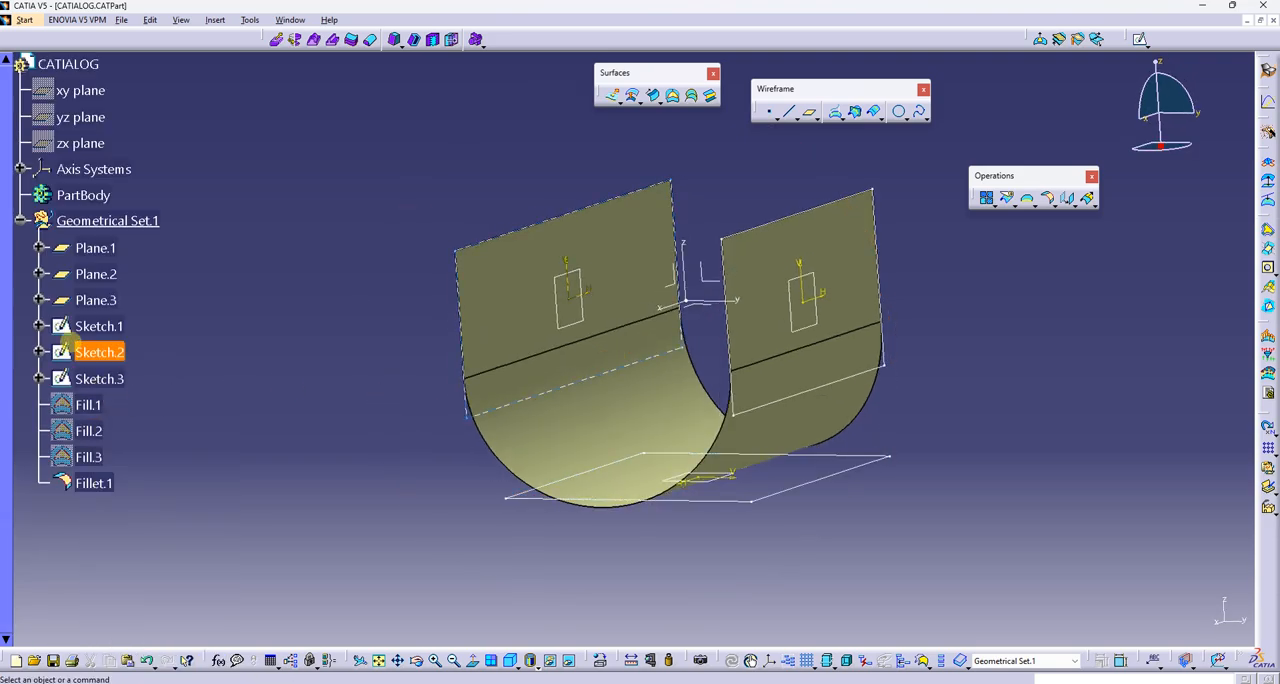
Hide the three offset planes and the three sketches, Plane.1 through Sketch.3, together
click(107, 251)
shift+click(109, 373)
right_click(108, 372)
key(h)
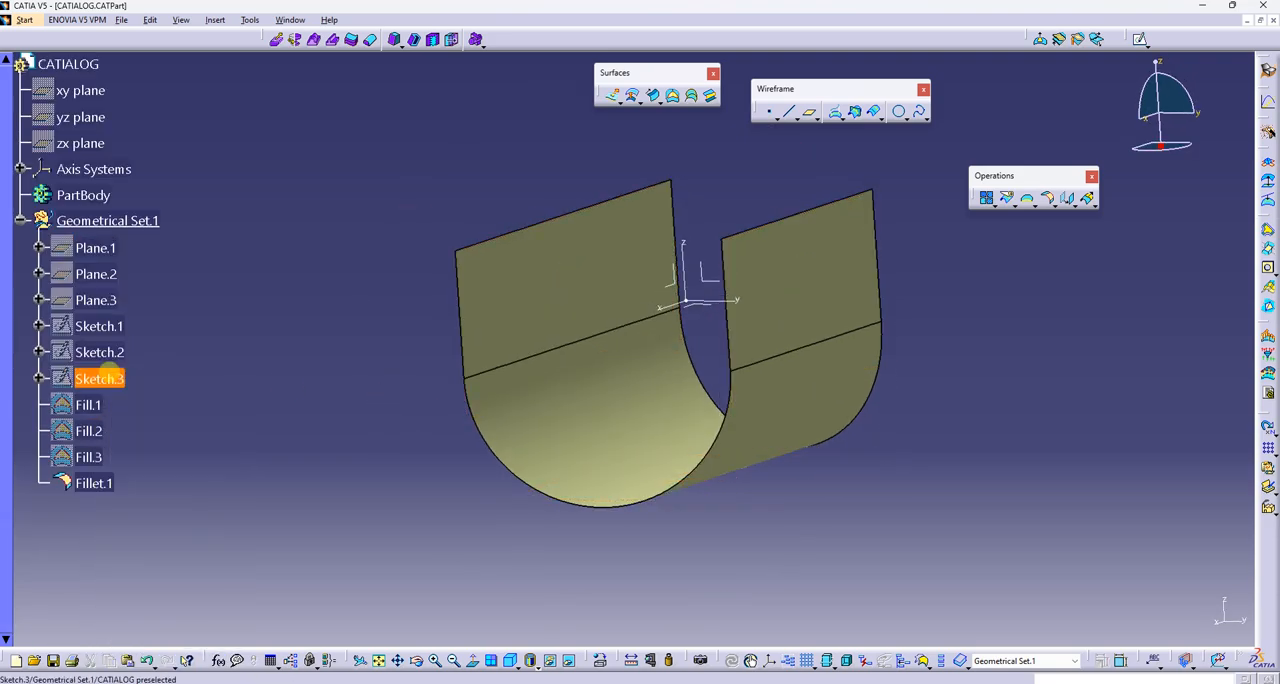
Show Sketch.1, Sketch.2 and Sketch.3 again
mouse_move(585, 390)
middle_down()
mouse_move(708, 356)
mouse_move(689, 303)
mouse_move(694, 566)
mouse_move(631, 494)
mouse_move(741, 270)
mouse_move(674, 531)
mouse_move(523, 371)
mouse_move(551, 289)
mouse_move(832, 398)
mouse_move(680, 374)
mouse_move(529, 271)
mouse_move(337, 271)
mouse_move(501, 254)
middle_up()
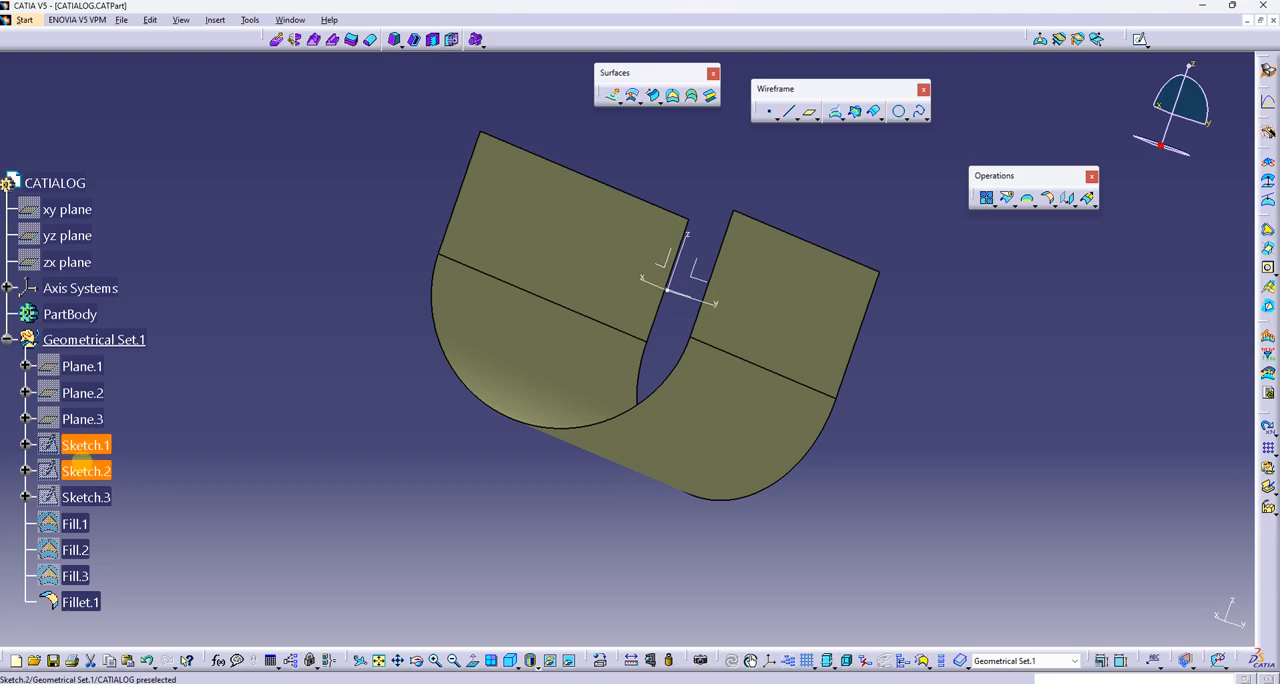
shift+click(93, 491)
right_click(93, 492)
key(h)
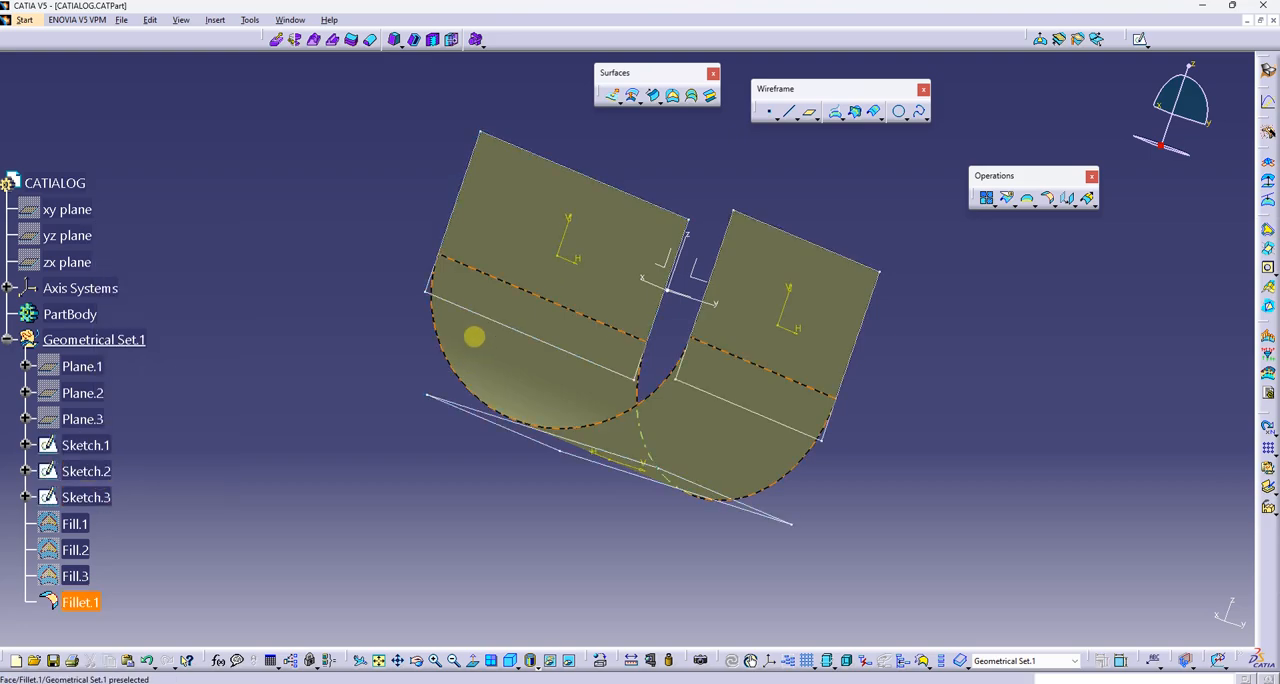
Edit Sketch.2, set the rectangle's horizontal length to 750 mm and leave the sketch
double_click(483, 314)
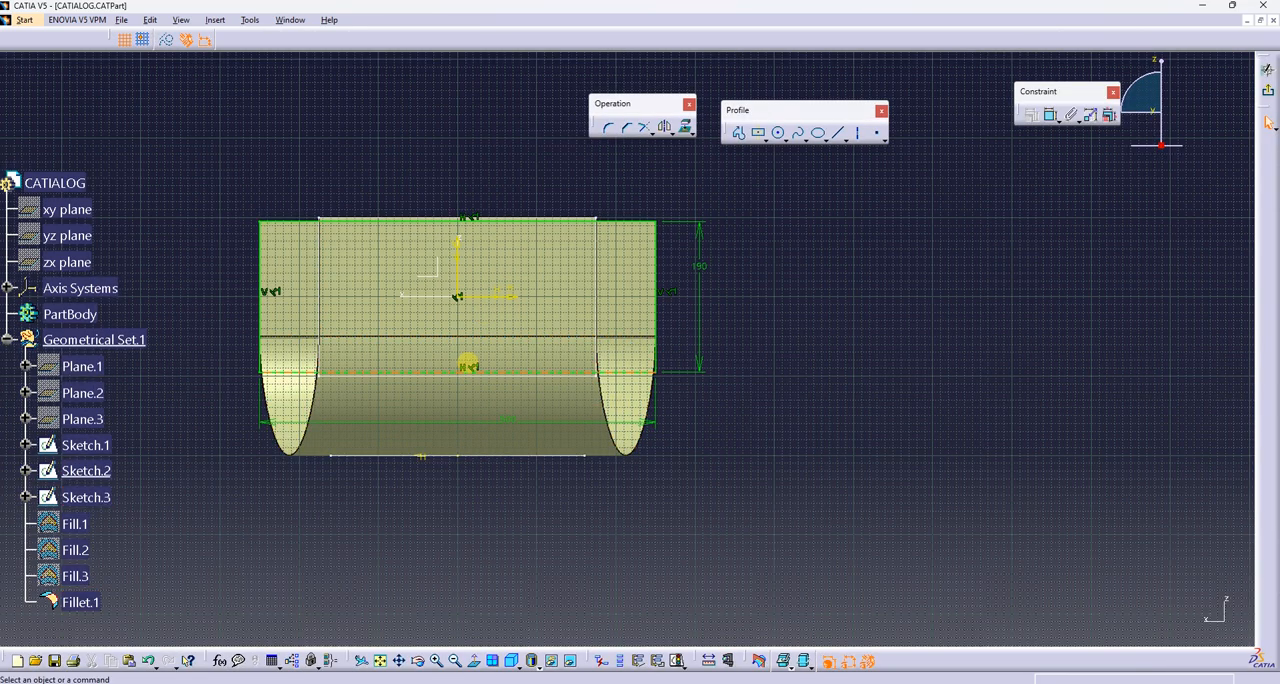
double_click(513, 420)
text(750)
key(Return)
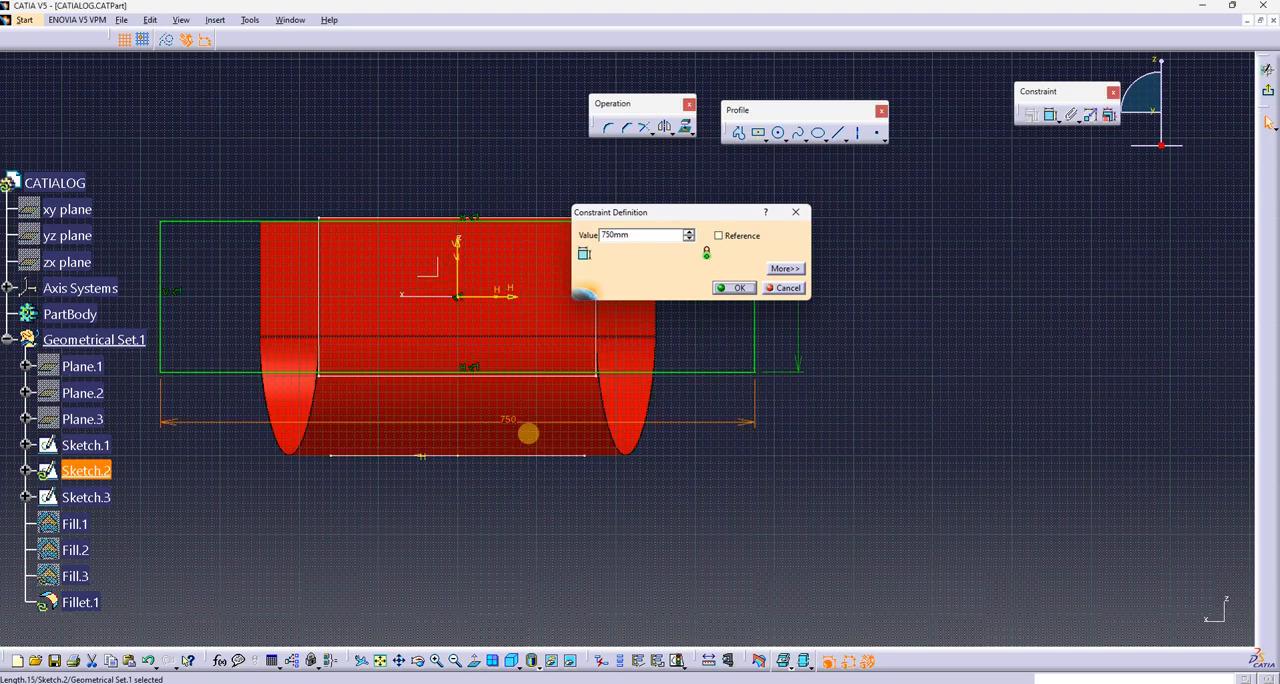
click(1266, 92)
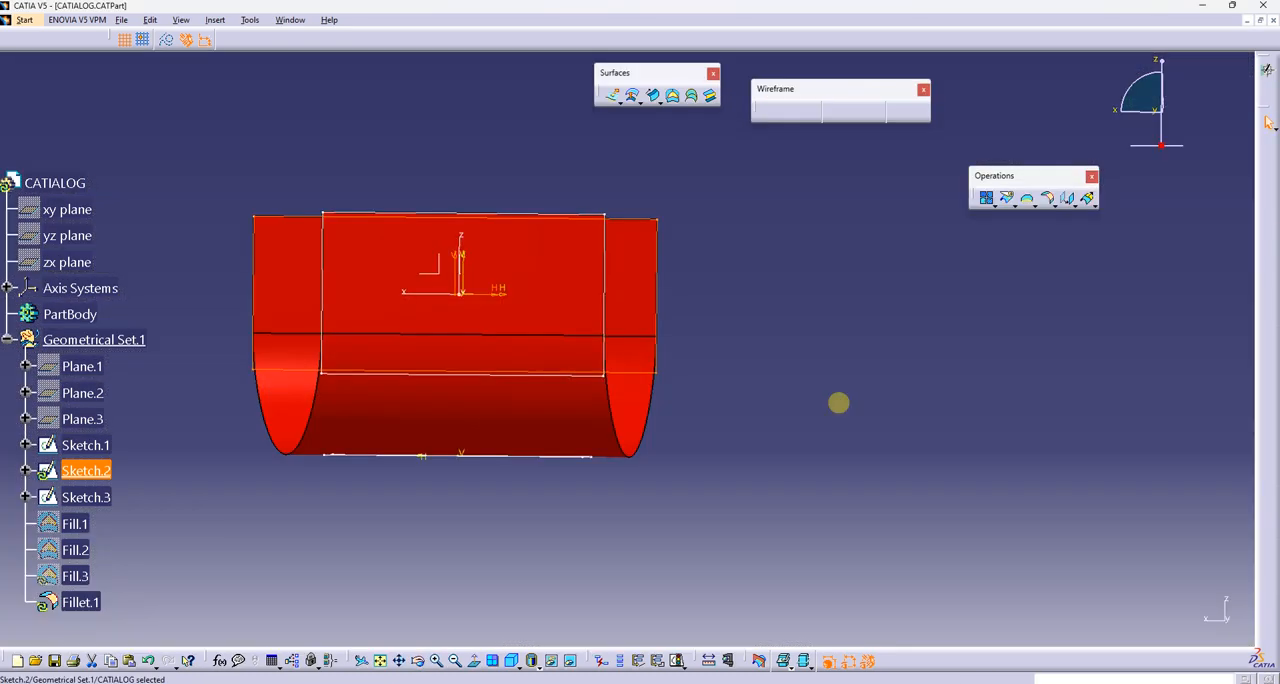
Examine the updated tritangent fillet surface from several directions, including its underside
mouse_move(837, 403)
middle_down()
mouse_move(806, 524)
mouse_move(534, 461)
mouse_move(764, 398)
mouse_move(480, 394)
mouse_move(531, 417)
middle_up()
scroll(531, 417, up, 1)
right_click(505, 428)
click(514, 424)
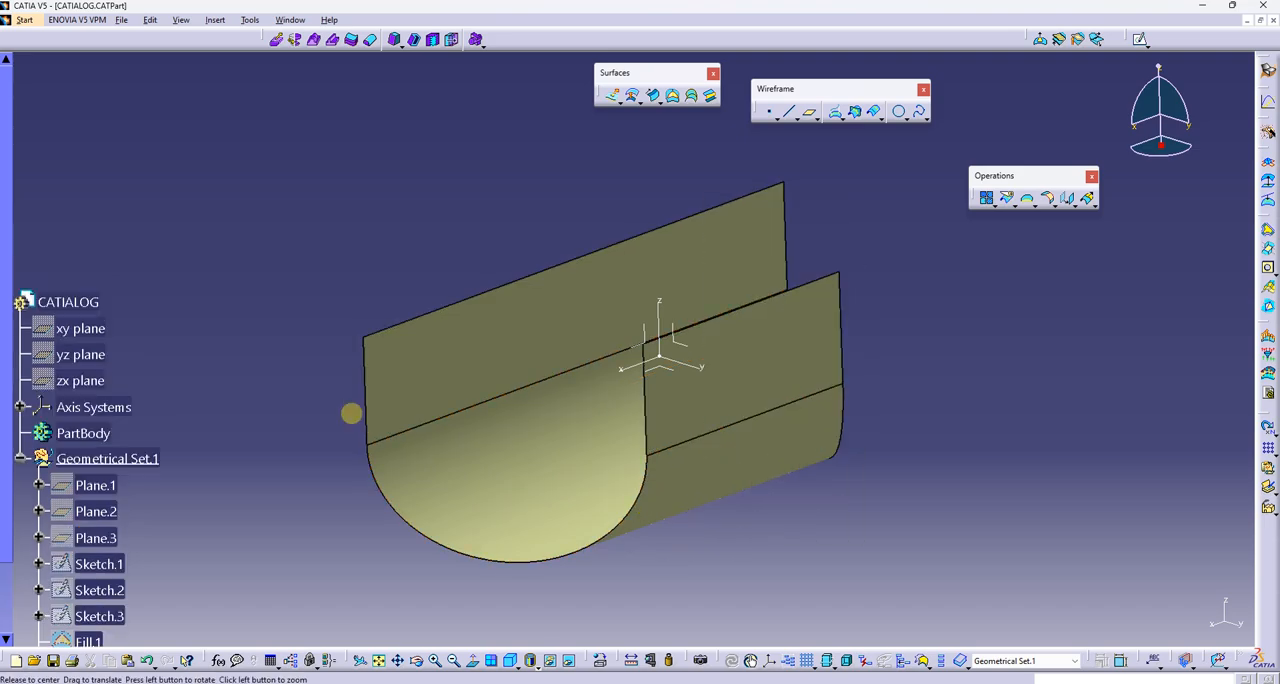
middle_drag(351, 409, 640, 370)
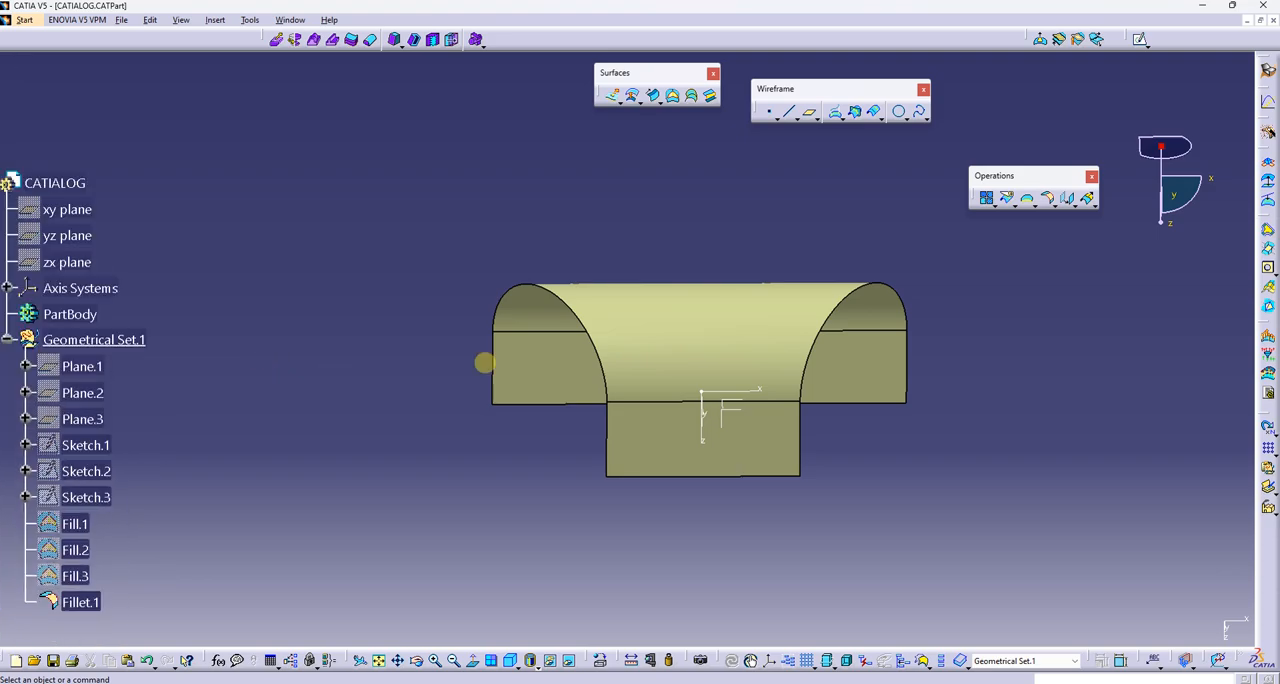
middle_drag(486, 363, 648, 282)
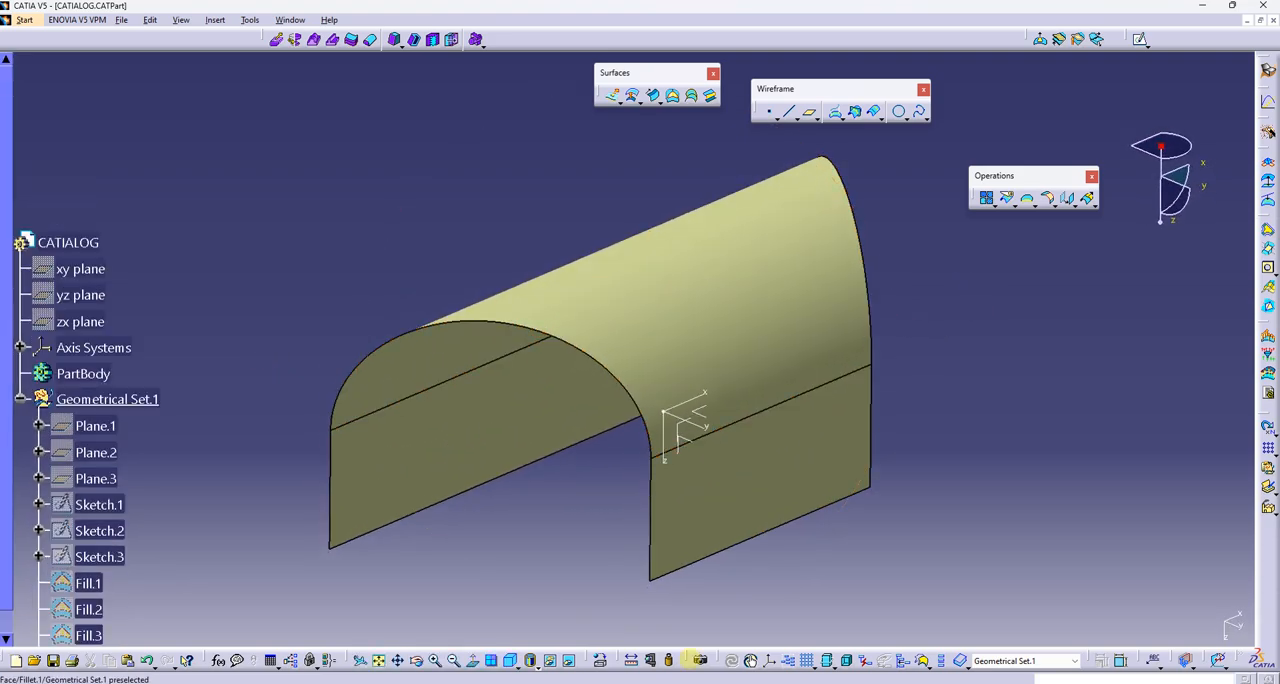